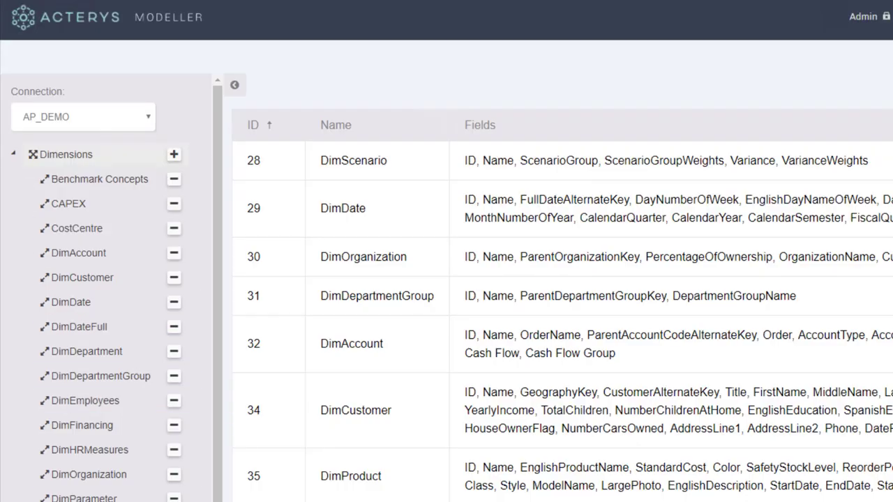
- In Acterys Modeller, add a 'Forecast Final' element to the DimScenario dimension
left_click(354, 161)
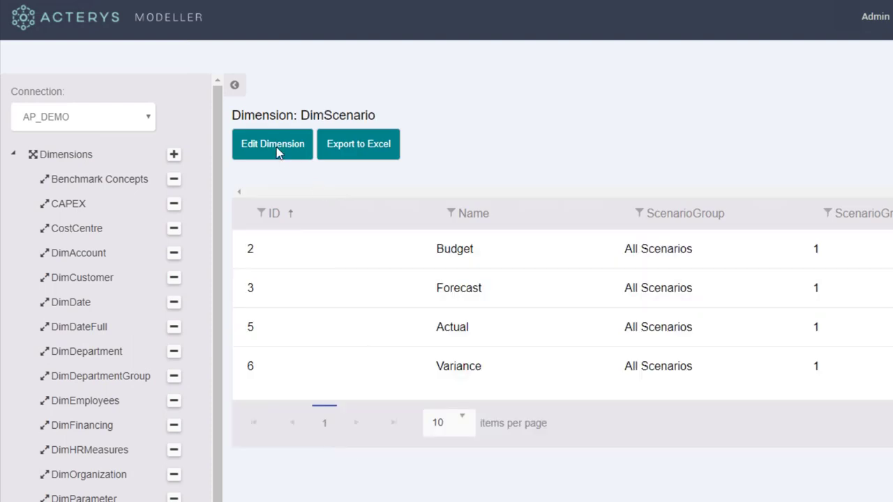
left_click(276, 146)
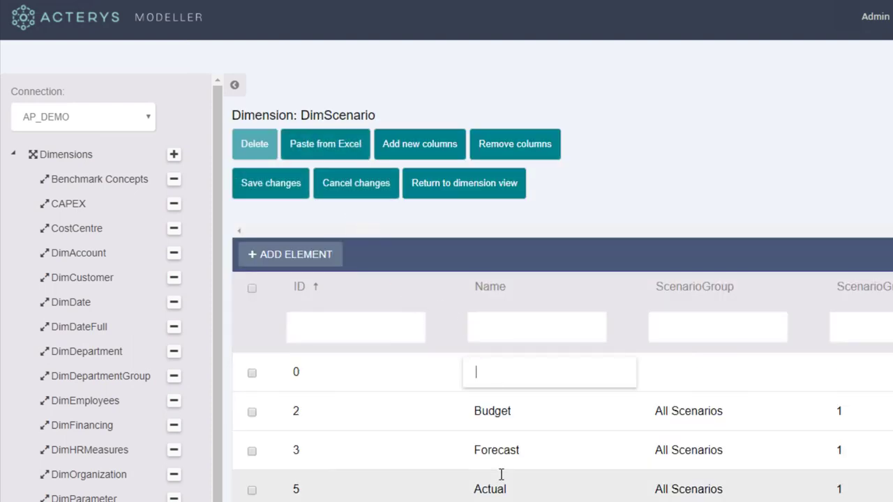
type("Forecast Final")
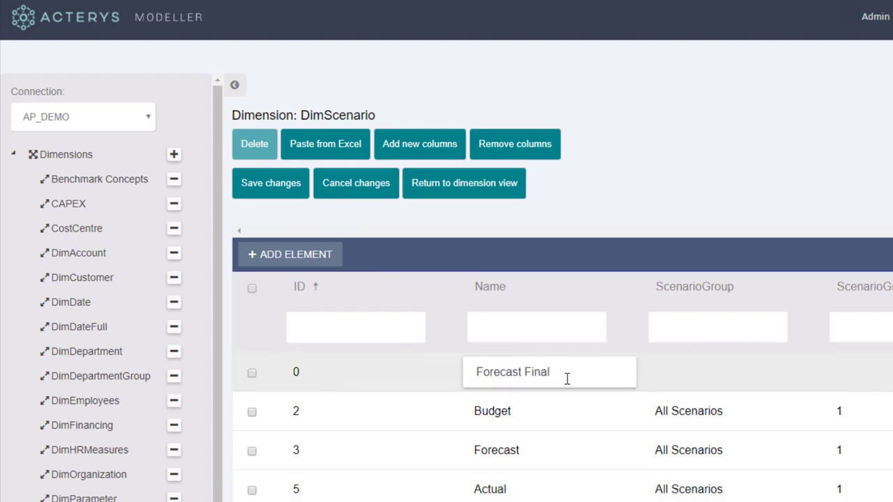
key("Return")
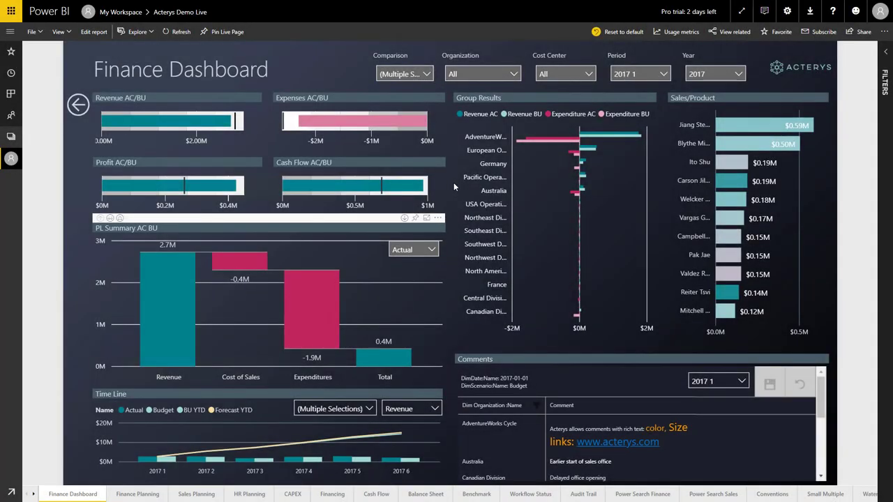
- Cross-highlight and clear AdventureWorks, then drill the PL Summary waterfall down to account level
left_click(528, 141)
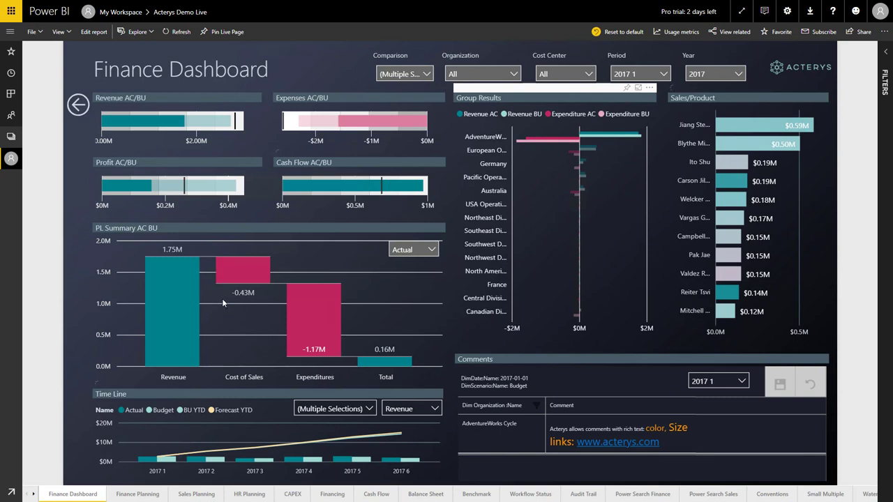
left_click(112, 235)
left_click(111, 218)
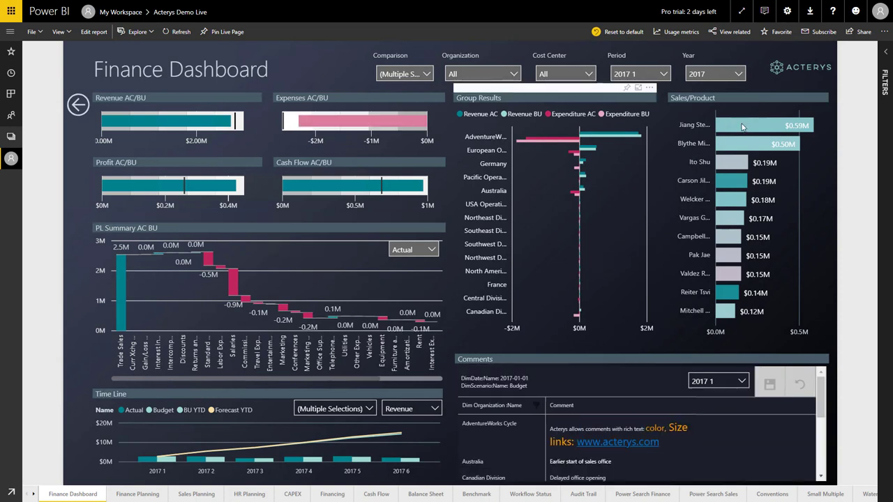
mouse_move(743, 126)
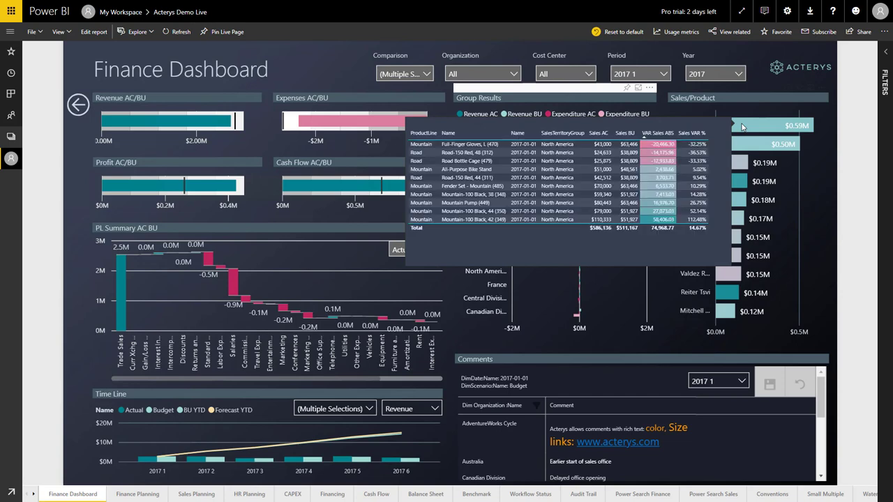
mouse_move(744, 149)
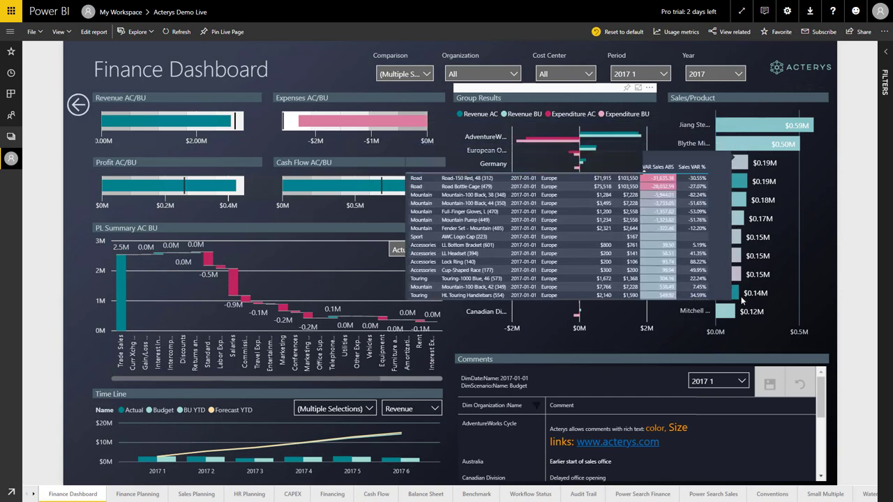
mouse_move(735, 300)
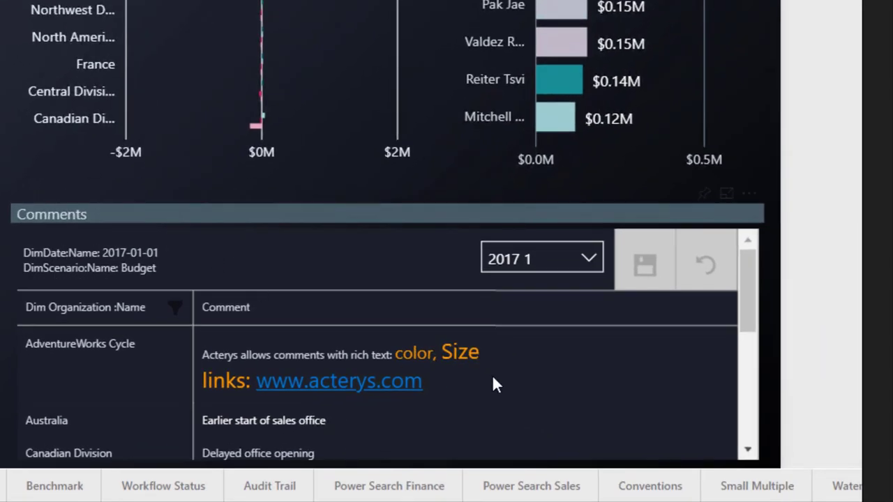
- Add a bold word 'Richtext' to the AdventureWorks Cycle comment and save it
left_click(492, 382)
left_click(448, 408)
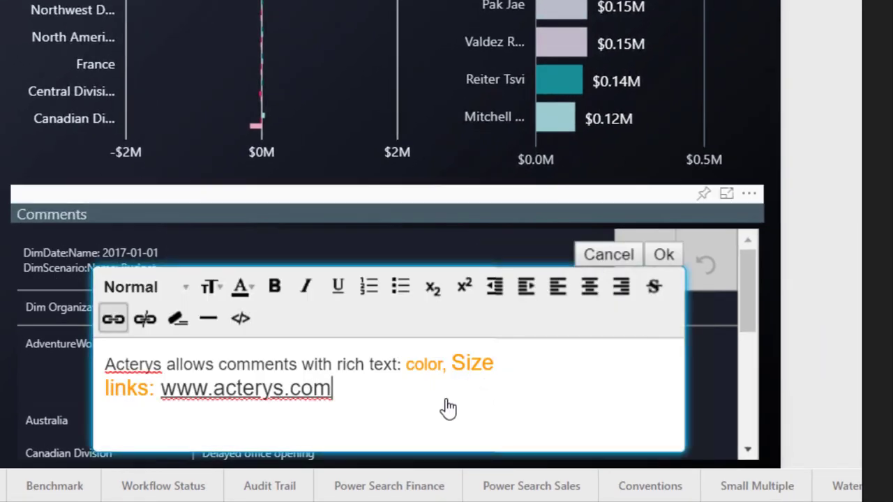
type("Richtext")
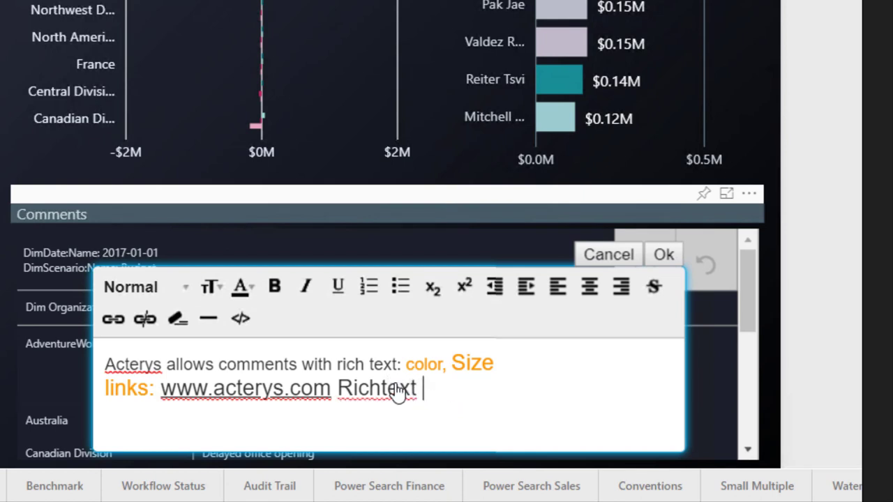
double_click(372, 388)
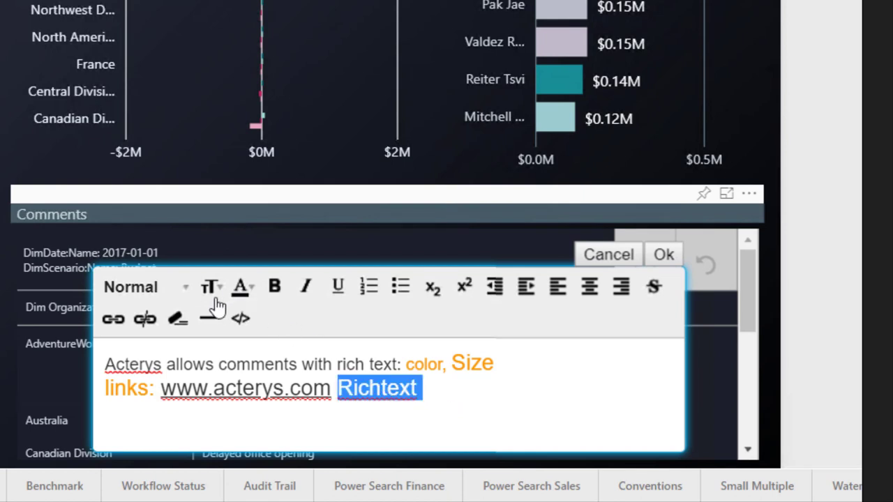
left_click(274, 297)
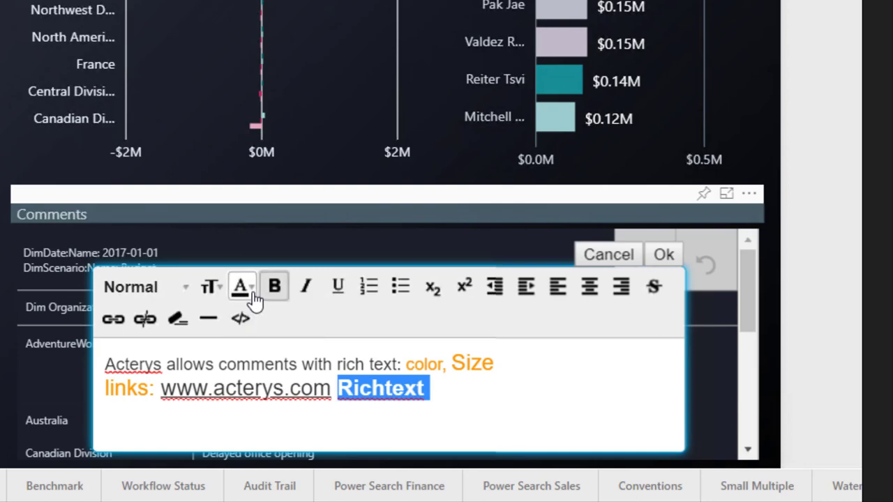
left_click(507, 422)
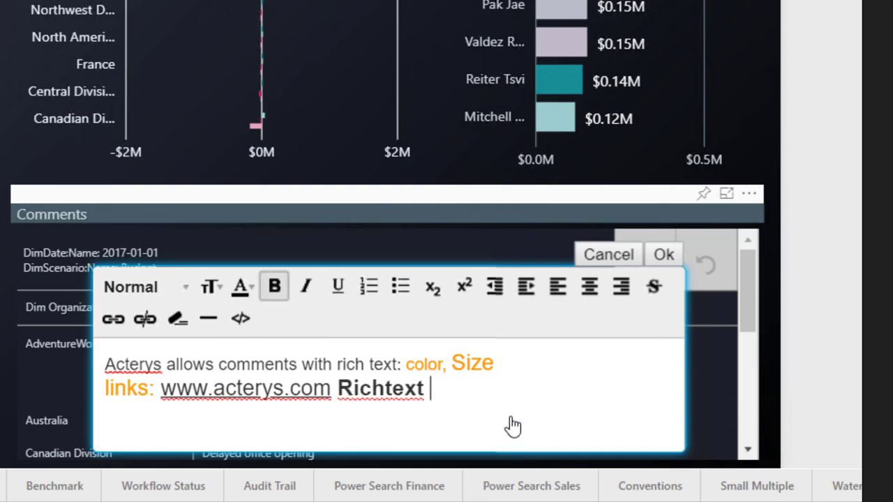
left_click(663, 256)
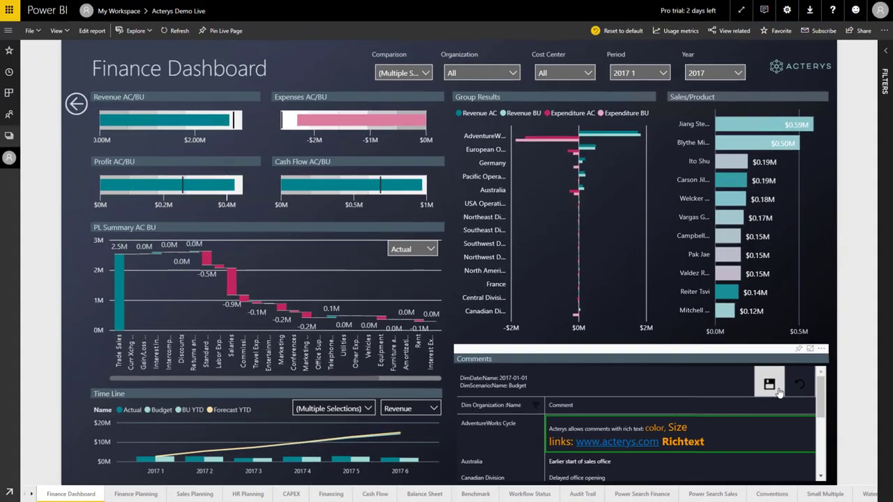
left_click(778, 390)
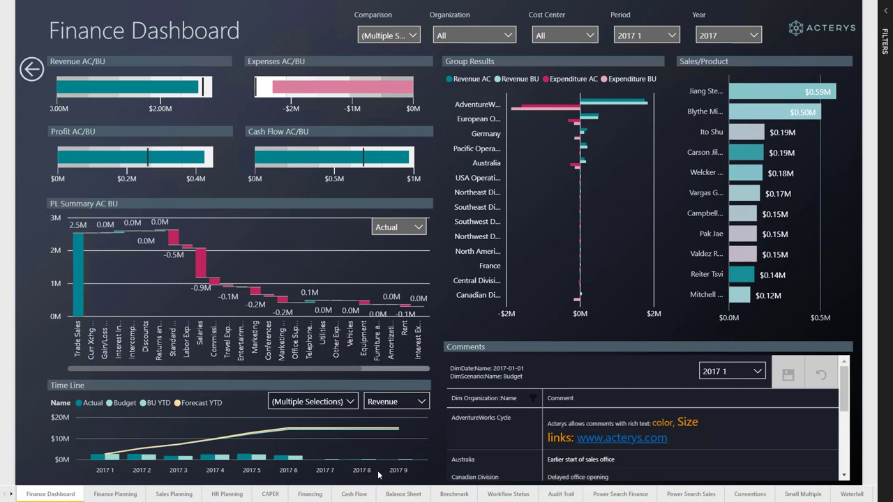
- Drill through from the 2017 6 Time Line bars to the Finance Planning page
right_click(300, 463)
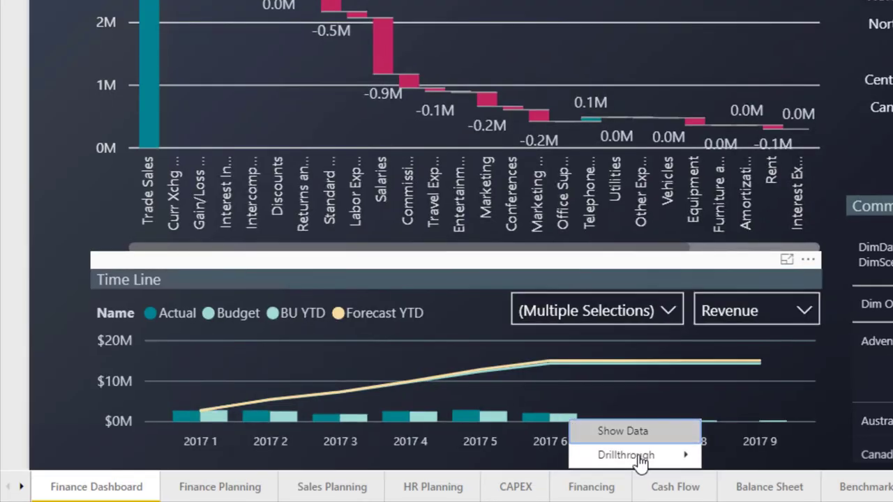
mouse_move(641, 462)
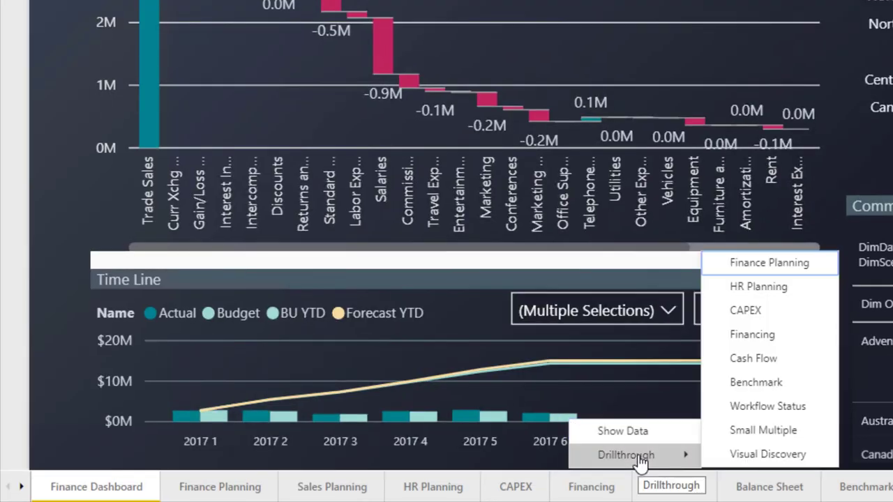
left_click(779, 270)
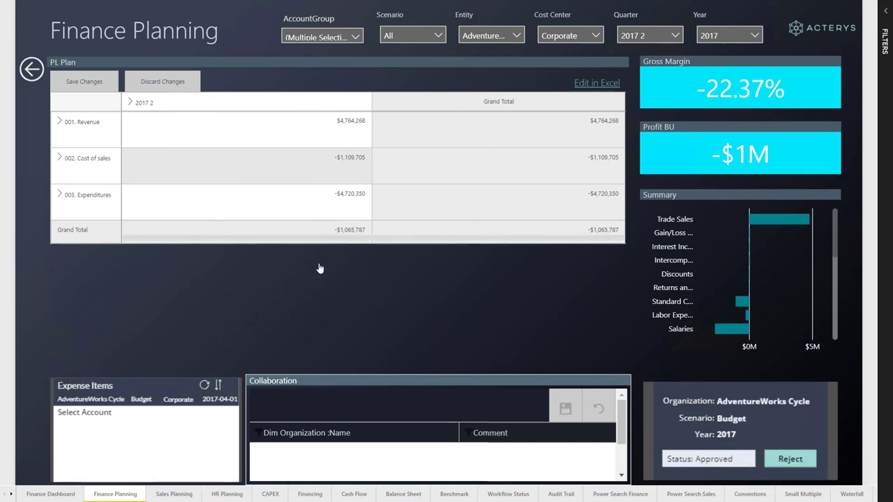
- Expand the 003. Expenditures row in the PL Plan matrix to list its accounts
left_click(62, 196)
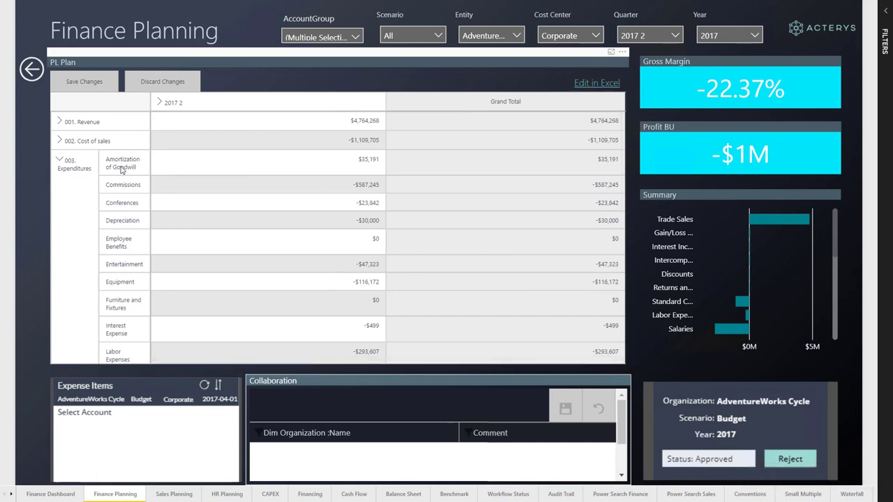
- Filter the Quarter slicer to 2017 3 only, then expand 003. Expenditures and scroll its accounts
left_click(675, 35)
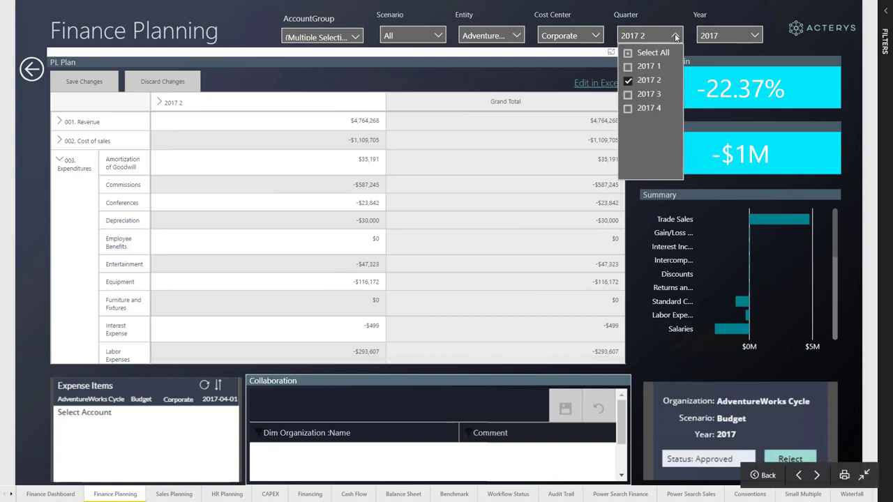
left_click(628, 94)
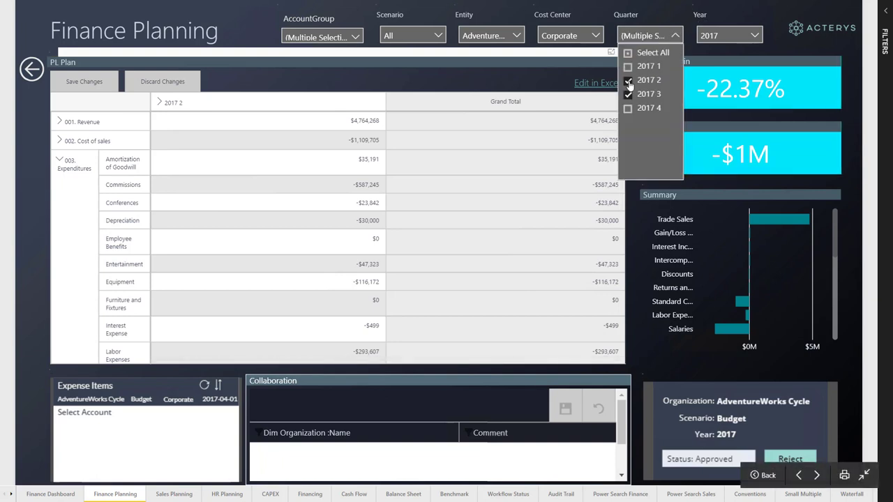
left_click(627, 80)
left_click(508, 258)
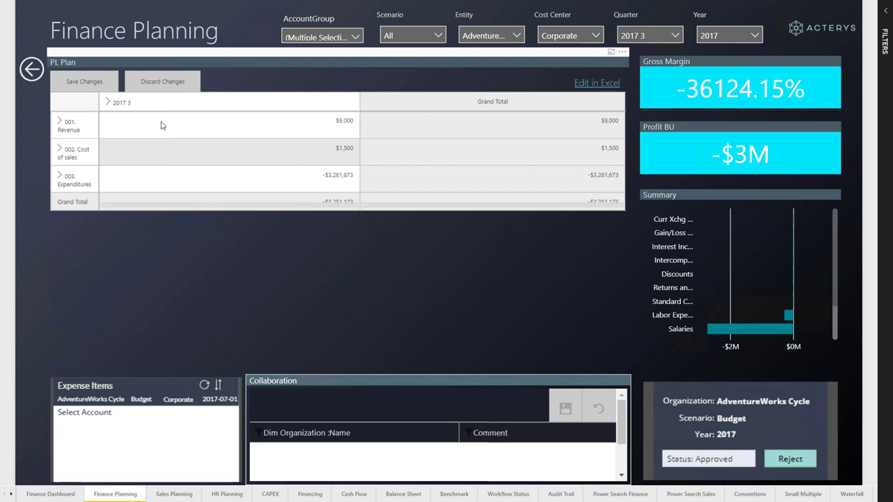
left_click(59, 176)
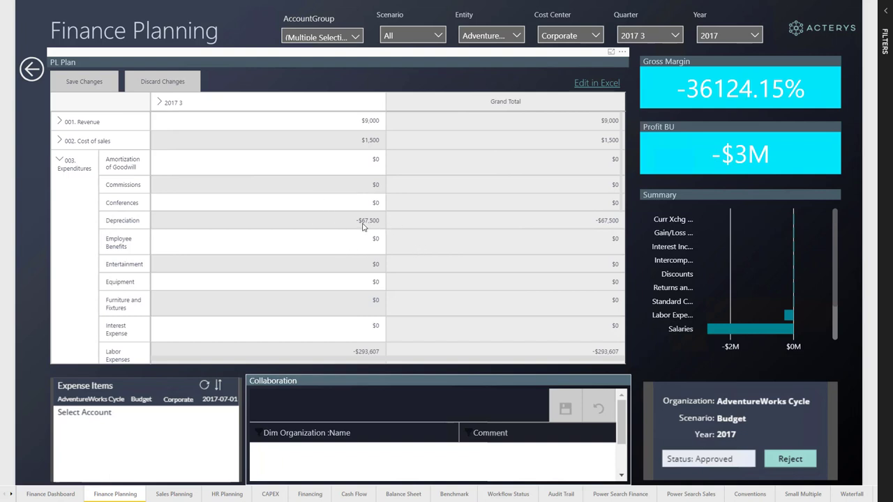
scroll(363, 227, "down", 2)
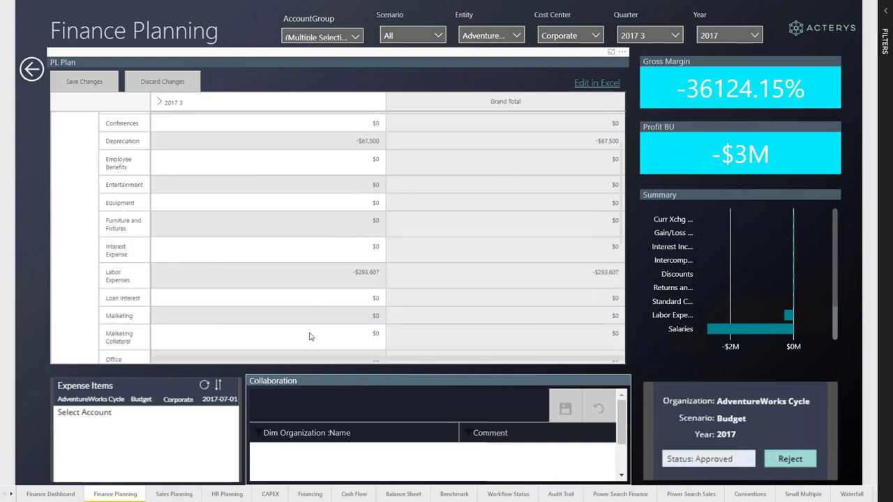
- Enter -120000 as the Equipment plan value for quarter 2017 3
left_click(372, 208)
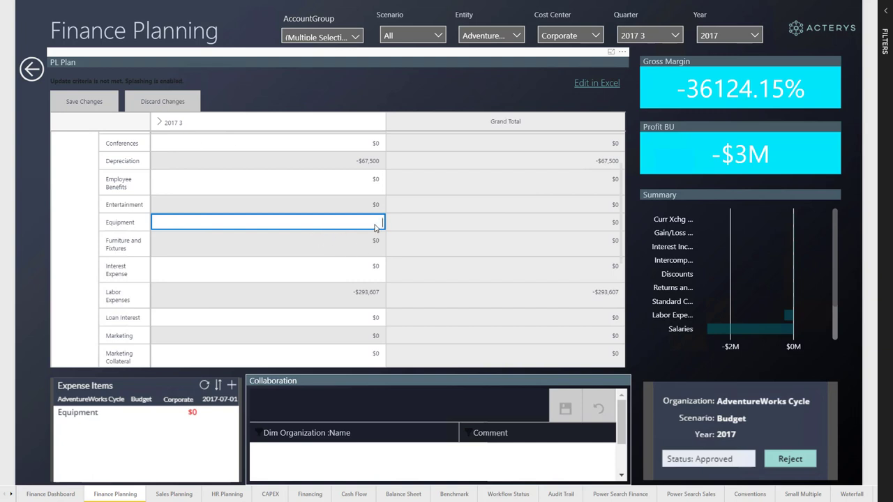
type("-120000")
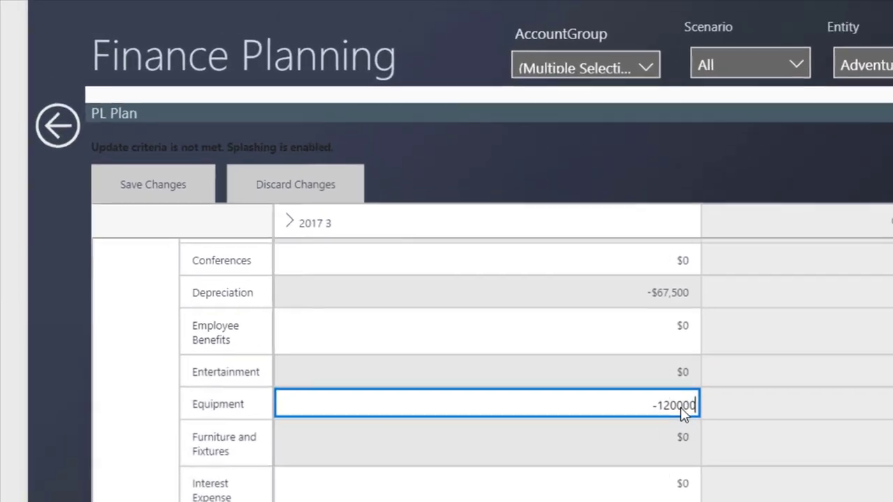
key("Return")
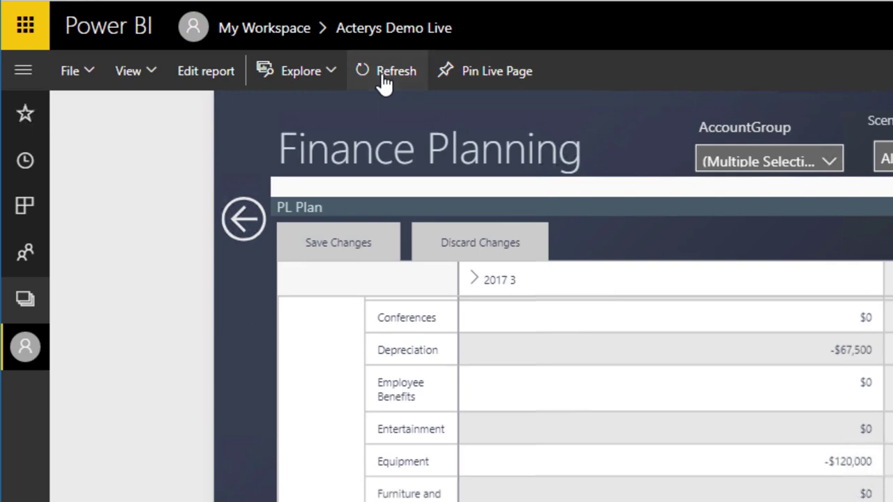
- Refresh, expand 003. Expenditures and quarter 2017 3, and set August Equipment to -$50,000
left_click(387, 85)
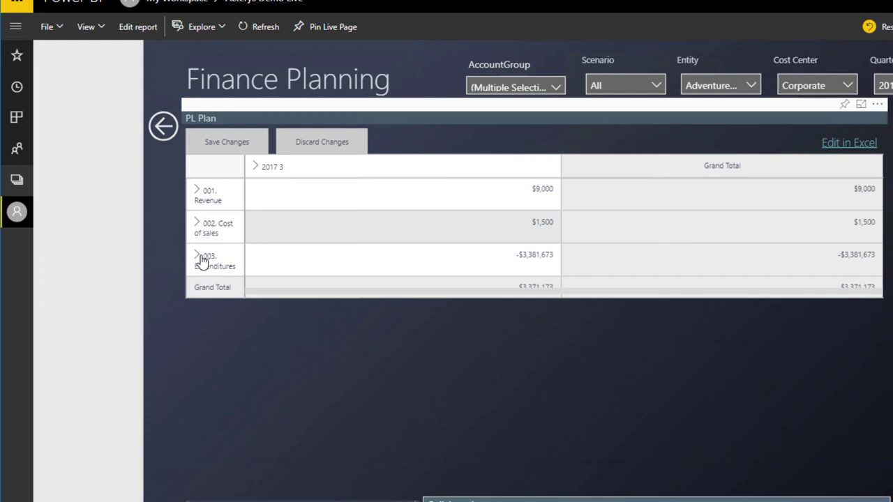
left_click(198, 258)
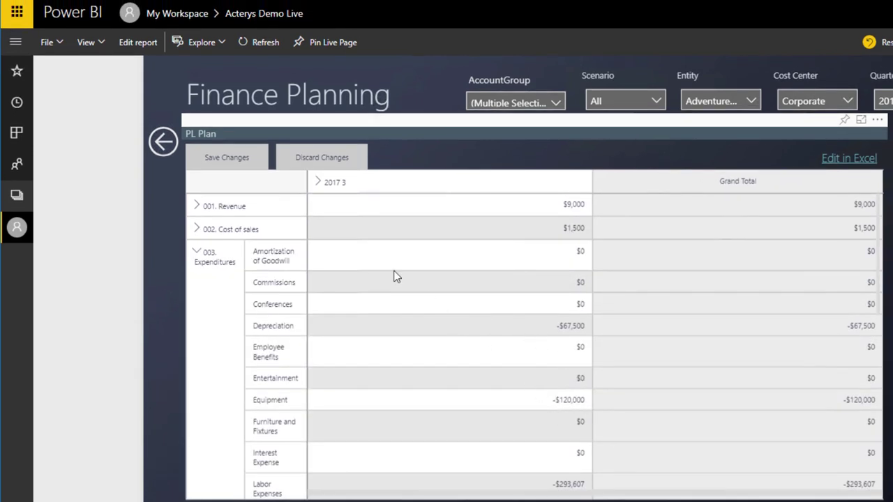
left_click(318, 183)
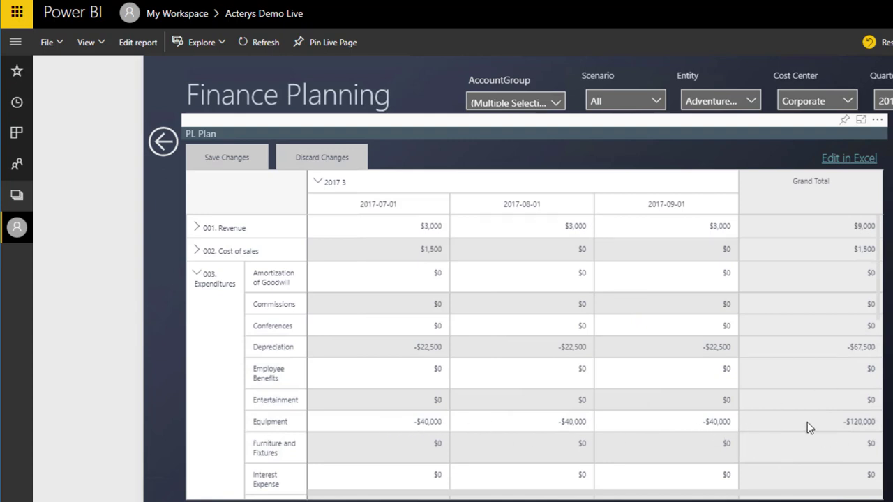
left_click(565, 423)
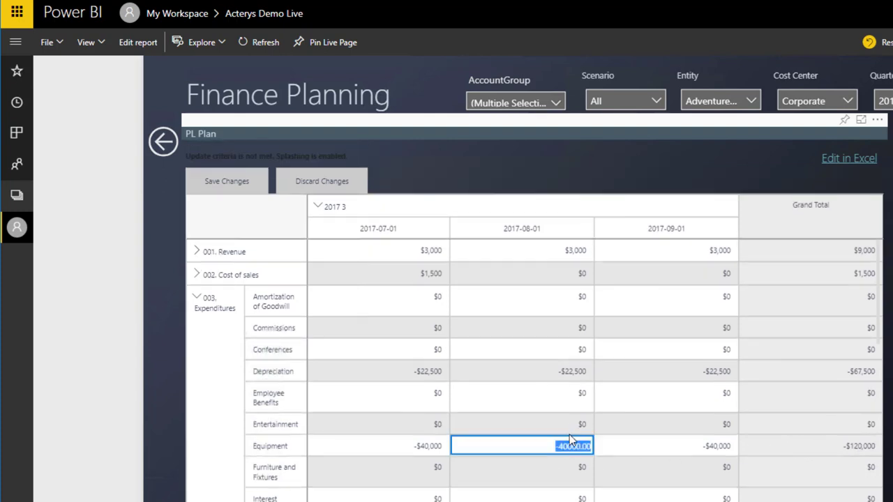
type("-5000")
key("Return")
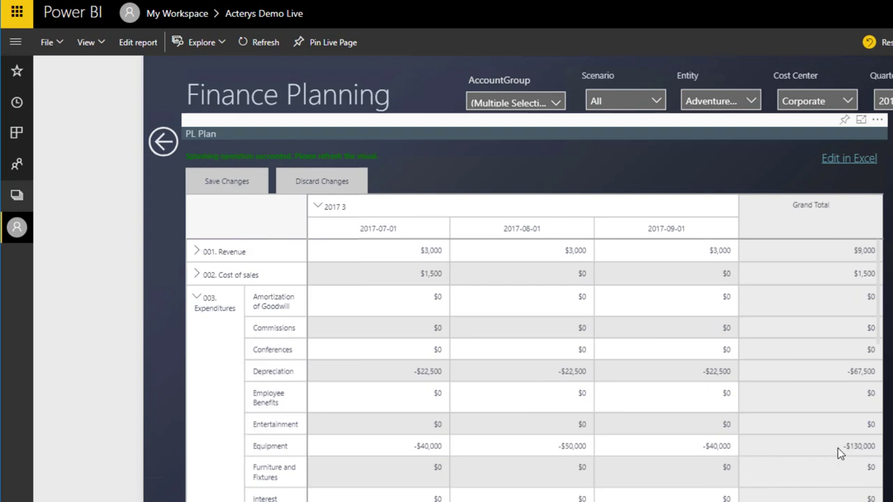
- Start a July 2017 Entertainment expense item of 10000 with a Conference description
left_click(440, 423)
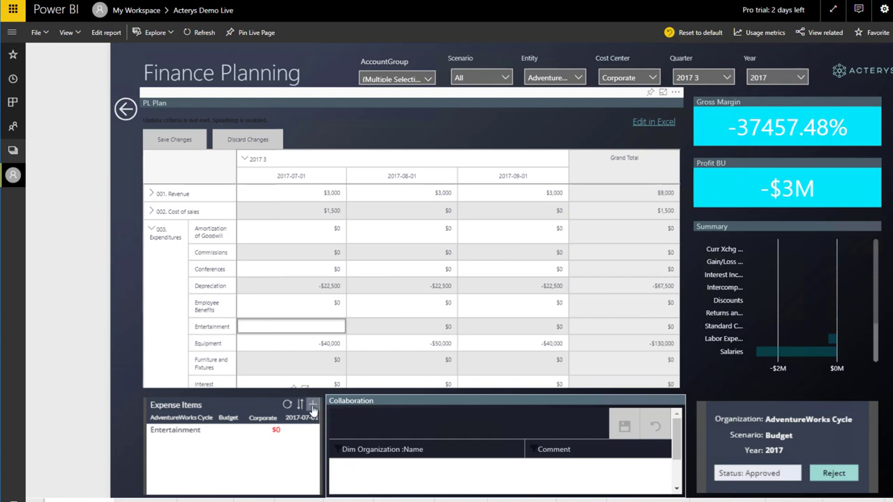
left_click(313, 410)
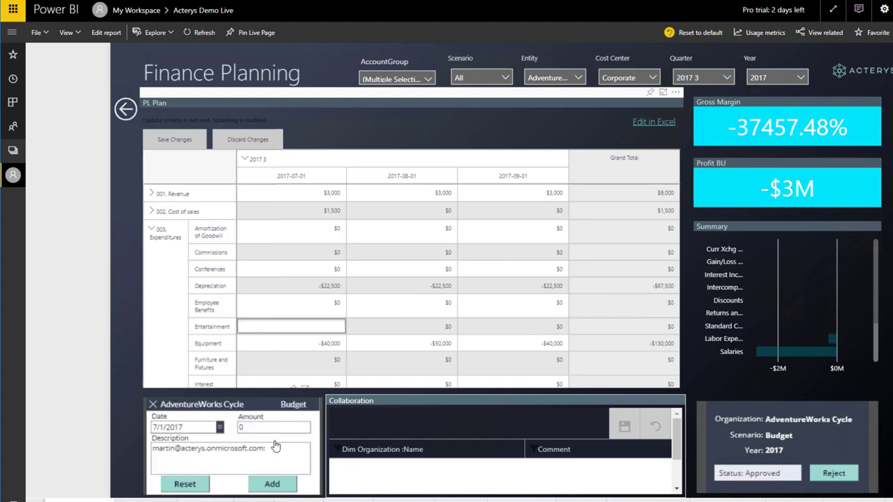
left_click(257, 427)
double_click(253, 429)
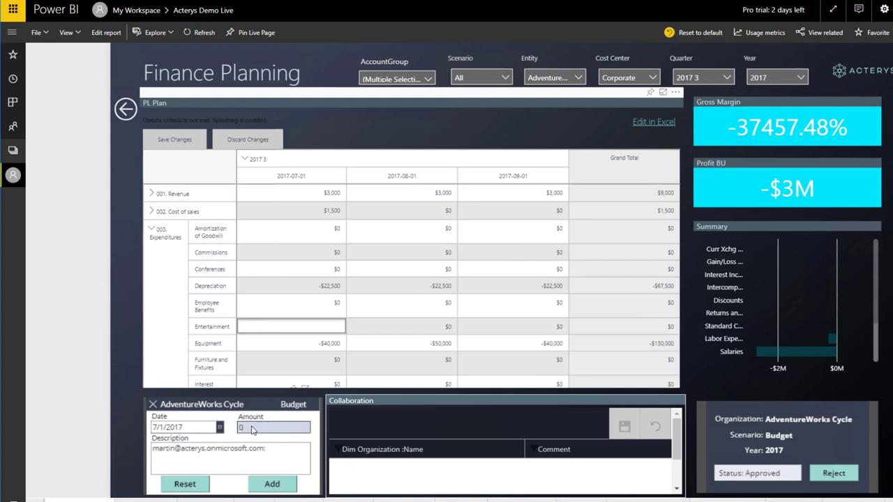
type("10000")
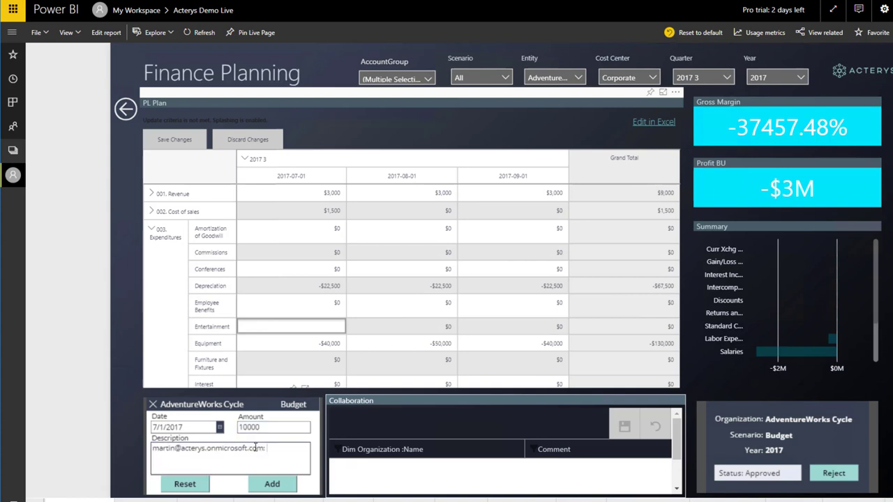
left_click(178, 449)
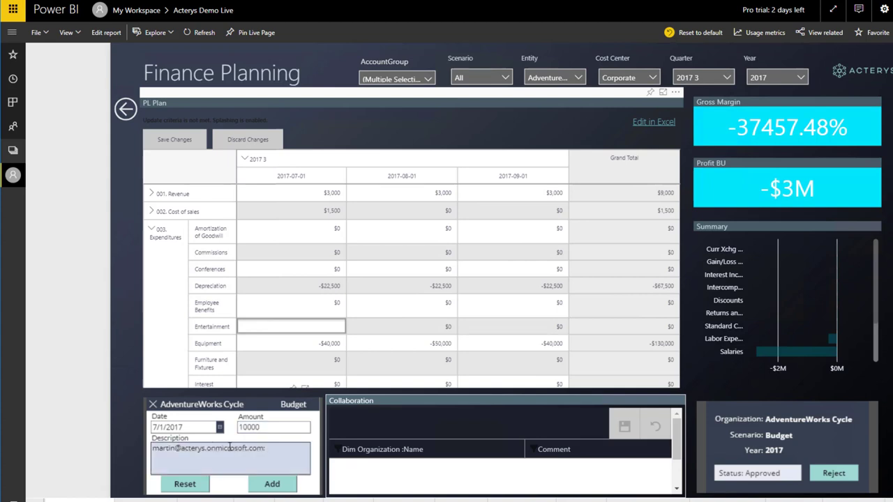
type("Cinf")
- Add the conference item, then a 20000 'marketing campaign' Entertainment item for July 2017
left_click(272, 484)
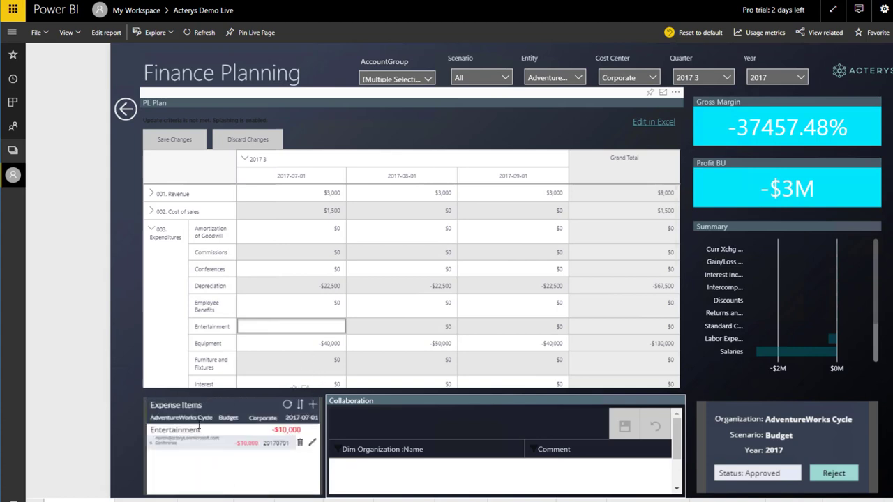
left_click(283, 327)
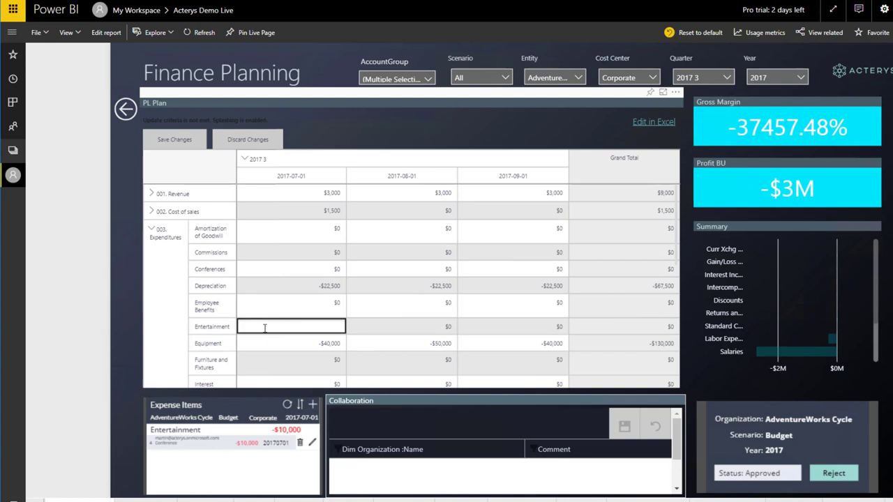
left_click(313, 404)
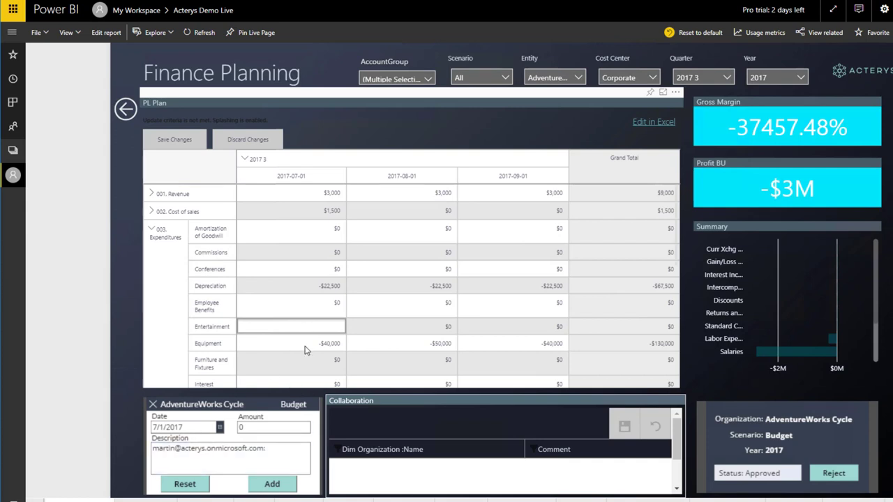
left_click(258, 433)
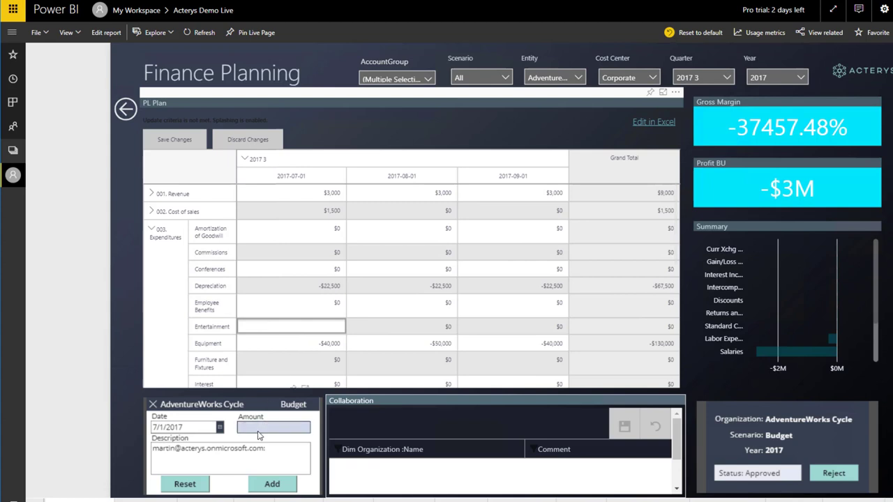
type("20000")
left_click(284, 447)
type("makketing campaign")
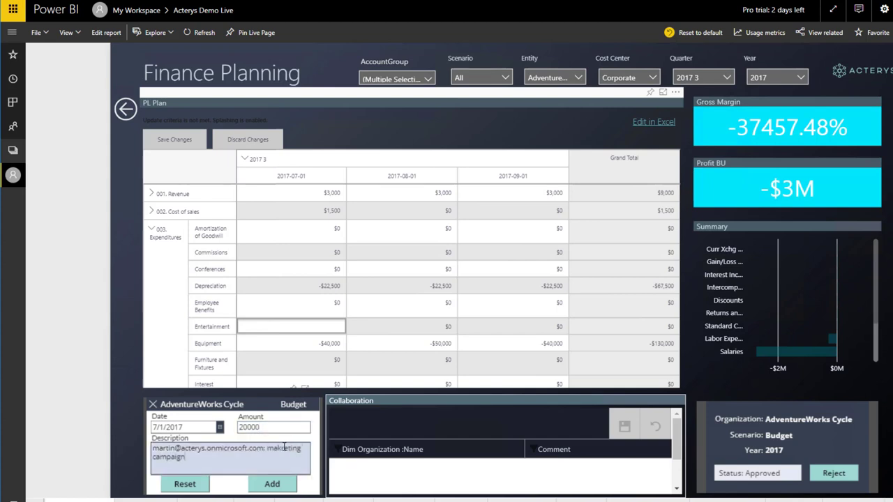
left_click(279, 488)
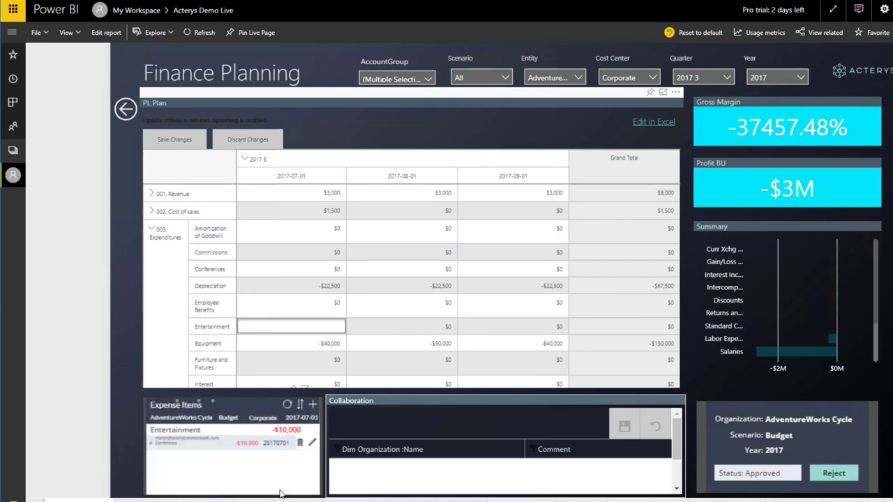
- Check that the quarter 2017 3 Entertainment total in the PL Plan matrix reads -$30,000
left_click(292, 324)
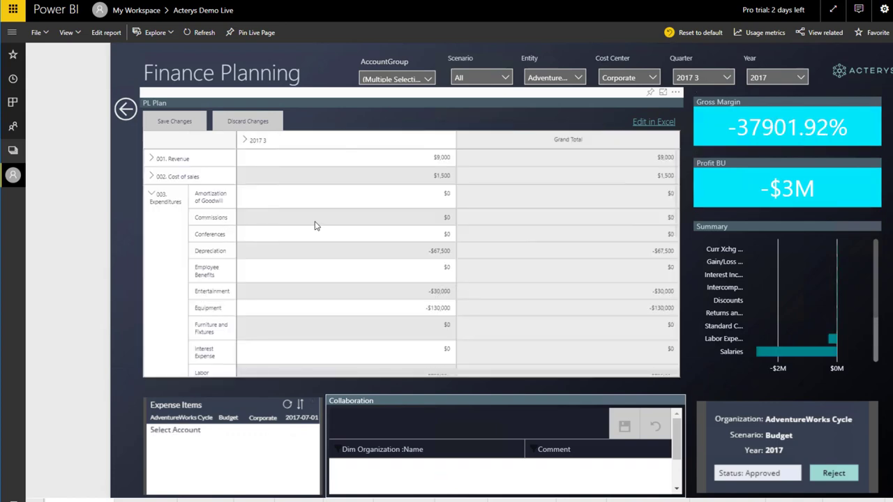
scroll(314, 225, "down", 3)
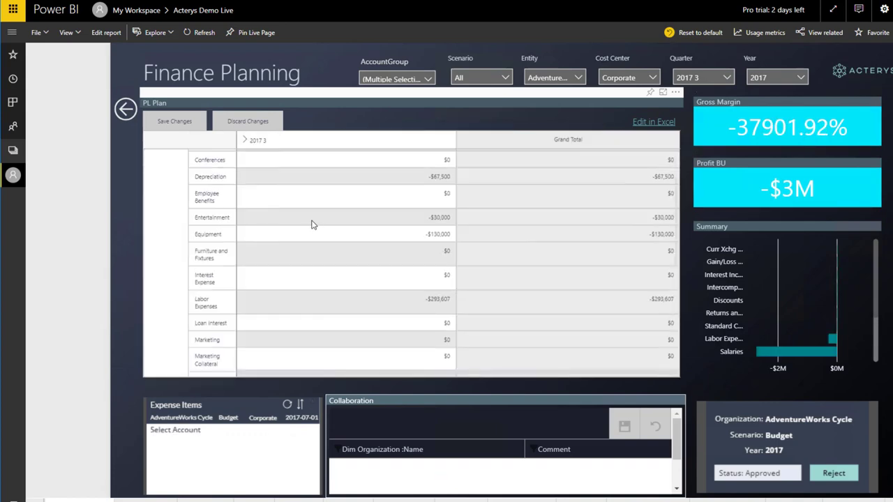
left_click(434, 220)
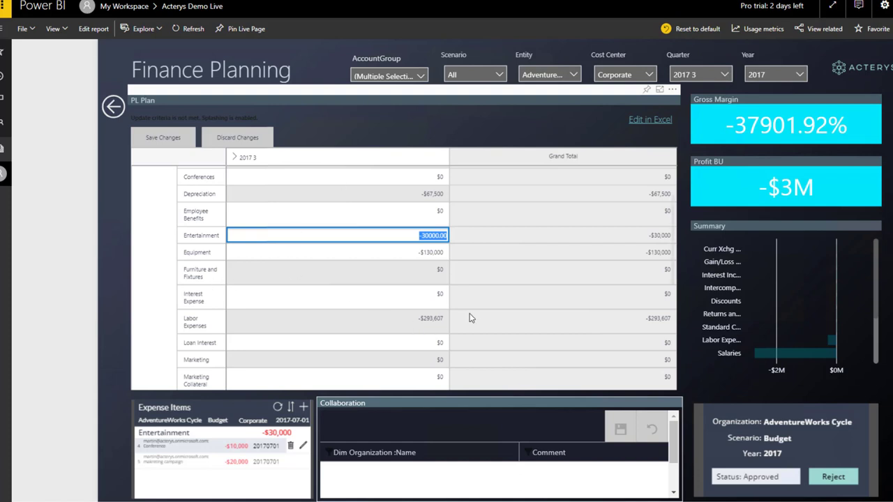
- Open the plan in Excel and refresh the pivot, checking Entertainment -$30,000 and Equipment -$50,000
left_click(638, 124)
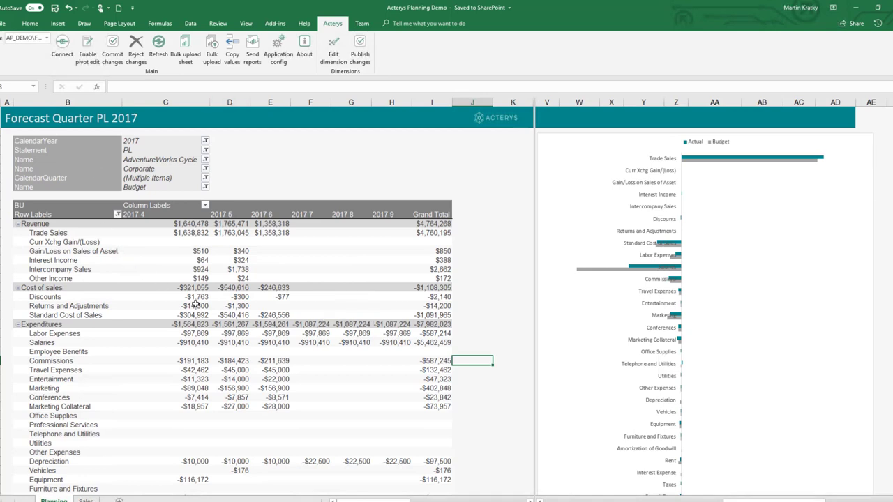
mouse_move(196, 305)
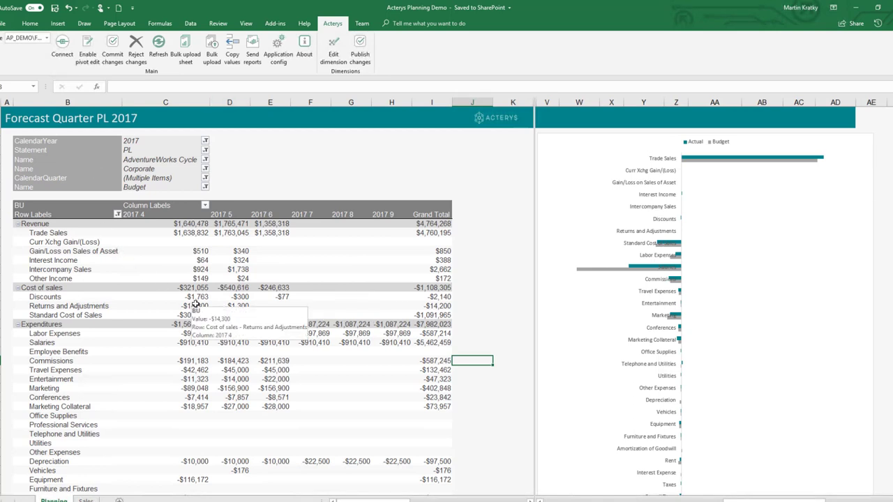
left_click(297, 230)
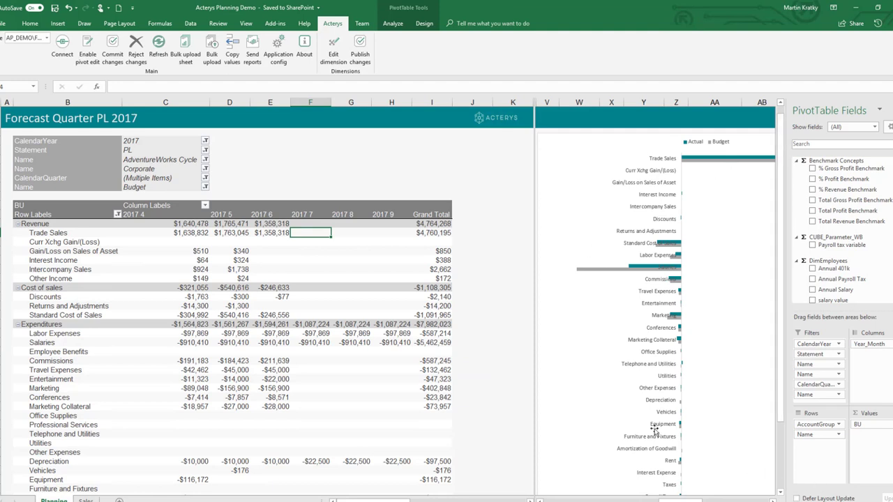
left_click(165, 55)
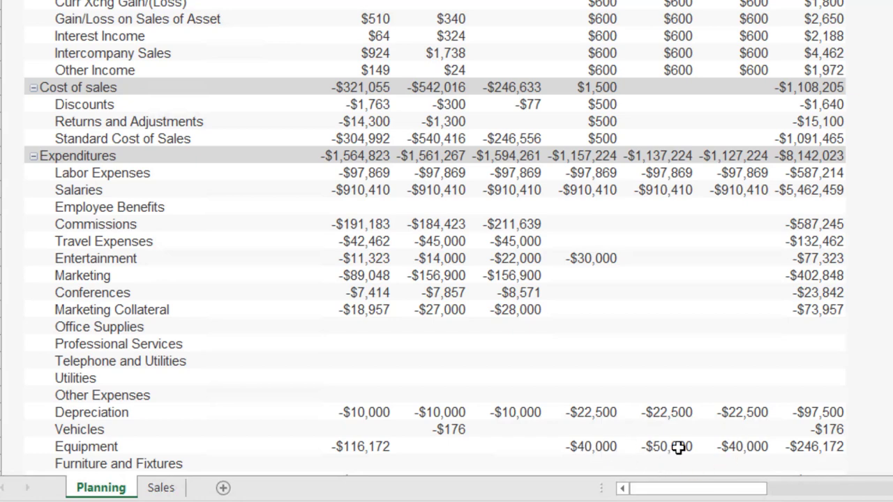
mouse_move(741, 445)
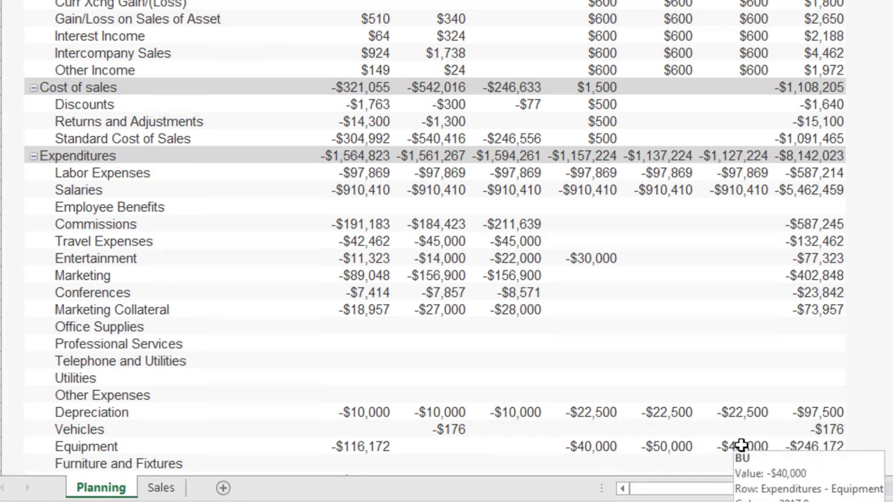
mouse_move(814, 445)
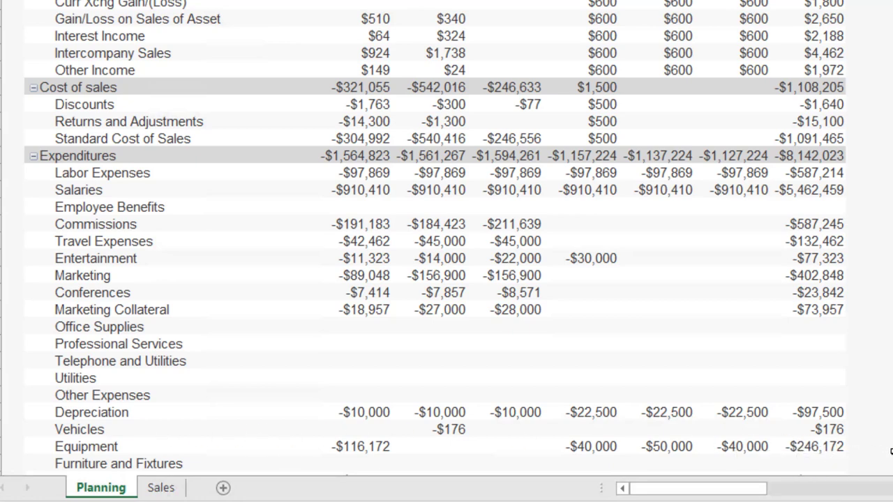
- Enter -$100,000 for July Marketing and fill it across August and September
left_click(598, 293)
mouse_move(598, 293)
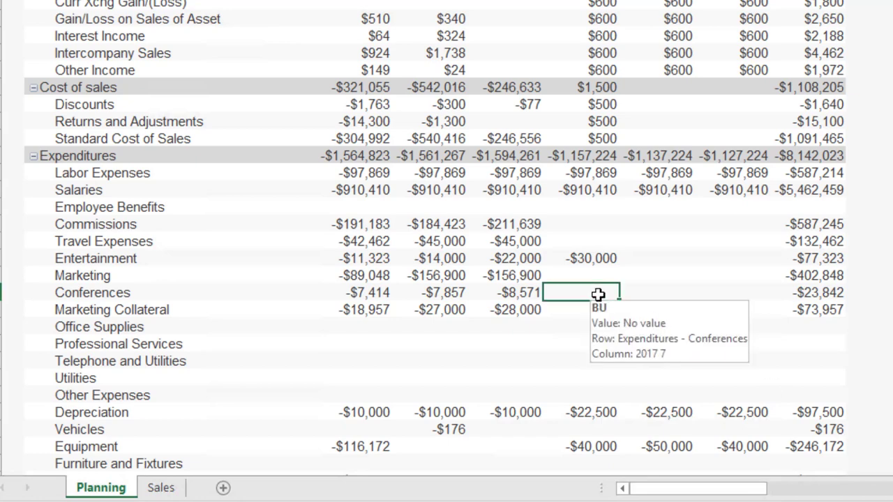
left_click(588, 309)
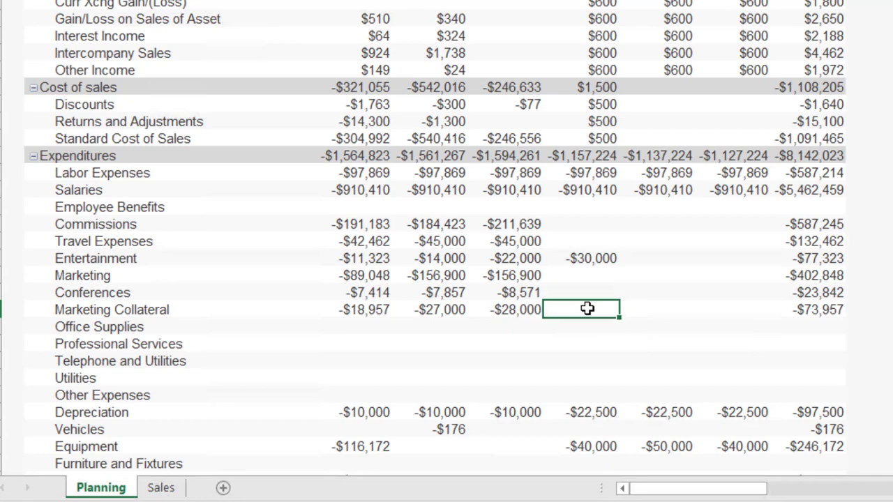
mouse_move(588, 309)
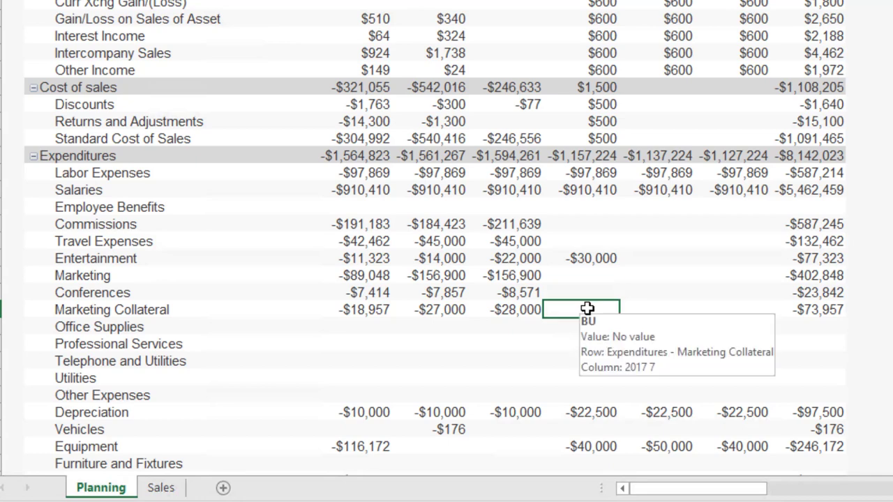
type("-")
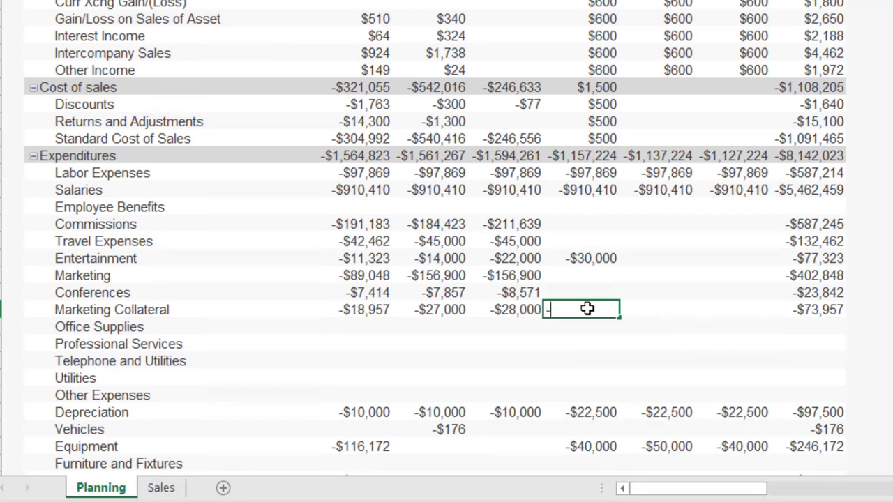
key("Escape")
left_click(593, 280)
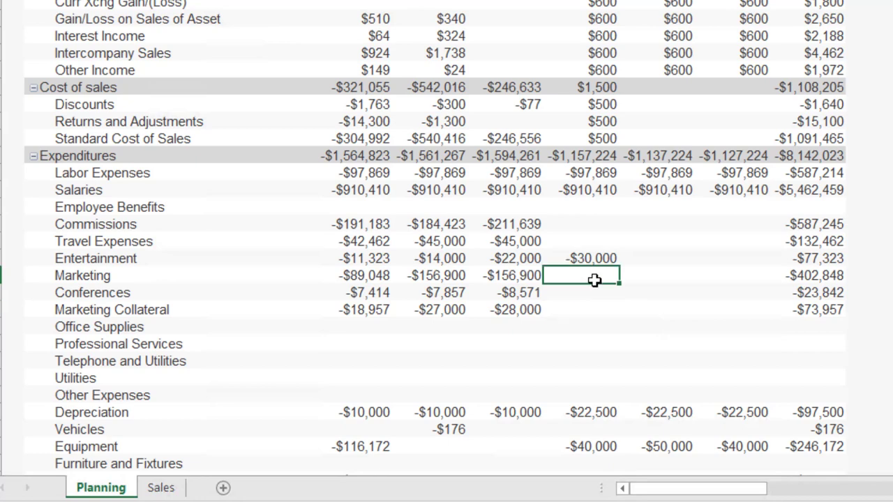
type("-$100,000")
key("ctrl+Return")
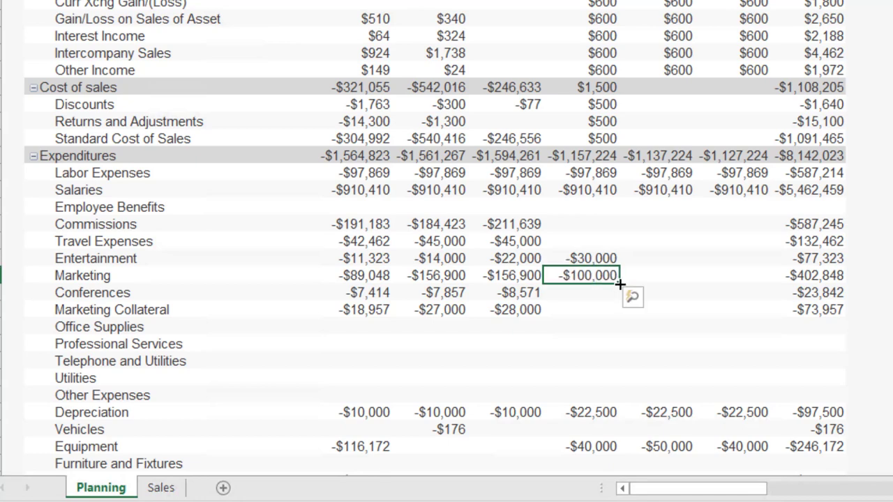
left_click_drag(620, 284, 767, 279)
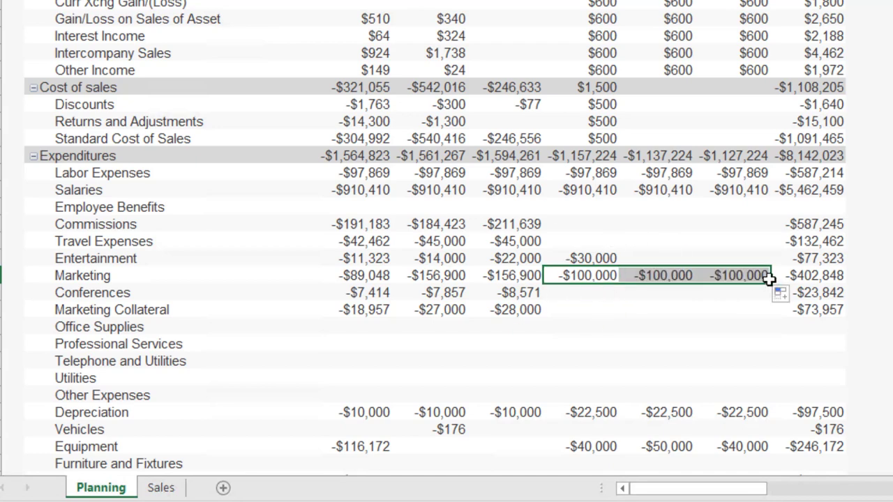
left_click(592, 290)
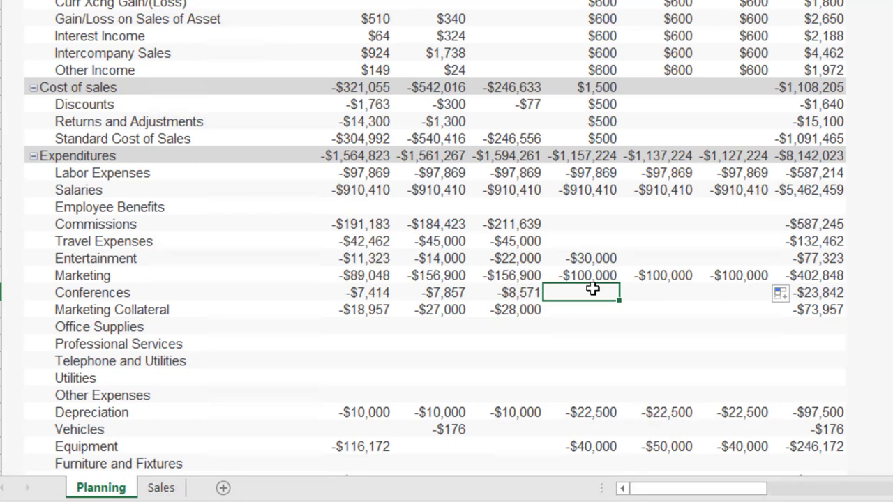
- Set Conferences to =F31*.2 (-$20,000) for all three months, then commit and refresh
type("=f31")
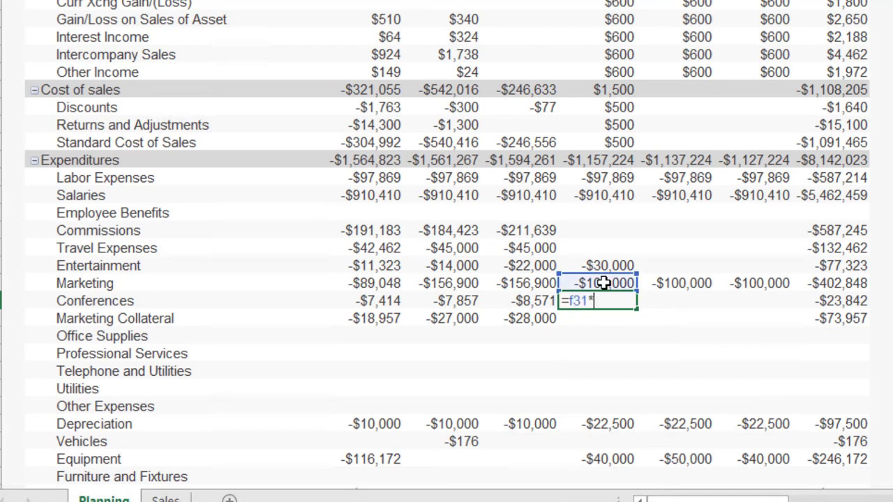
type("*.2")
key("Return")
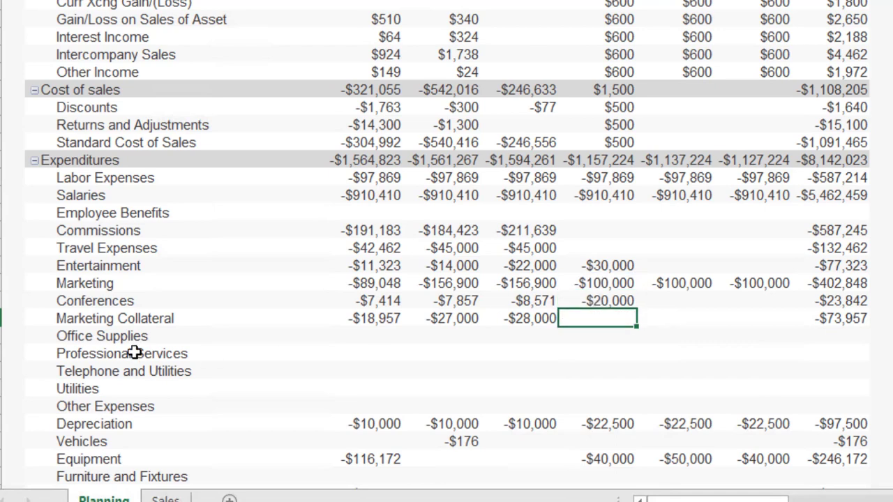
left_click(627, 302)
left_click_drag(636, 307, 638, 310)
left_click_drag(800, 310, 758, 323)
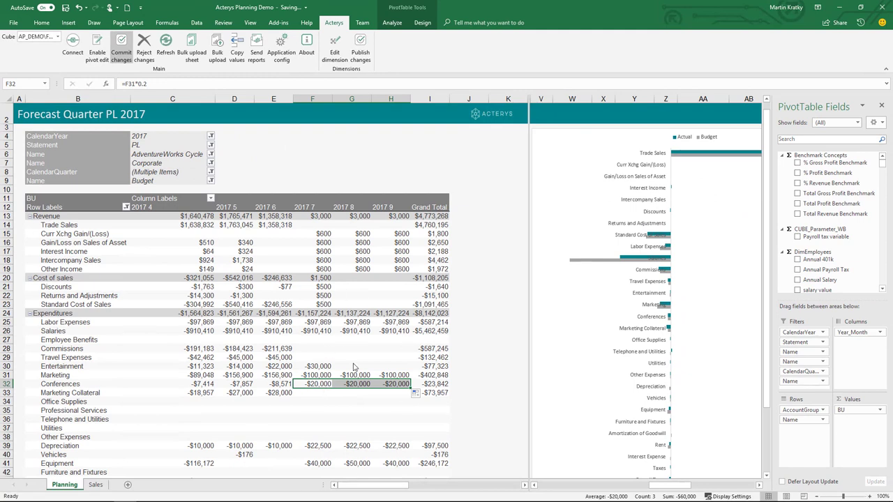
left_click(470, 287)
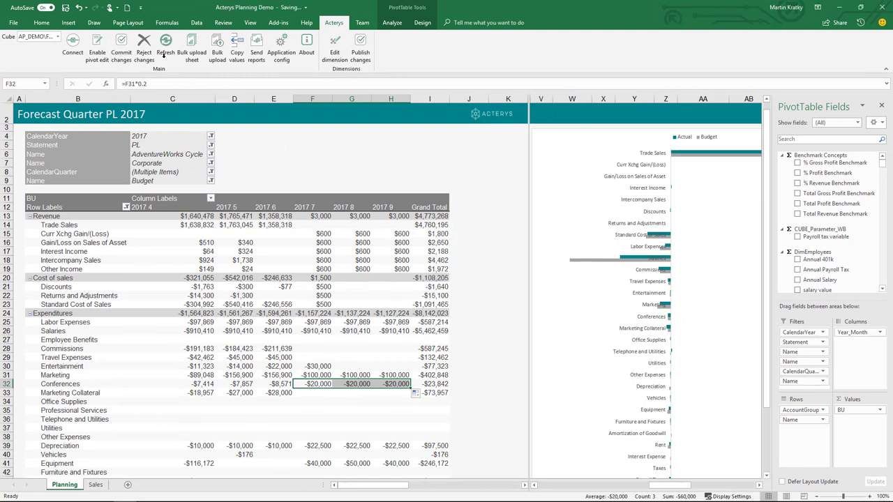
left_click(166, 55)
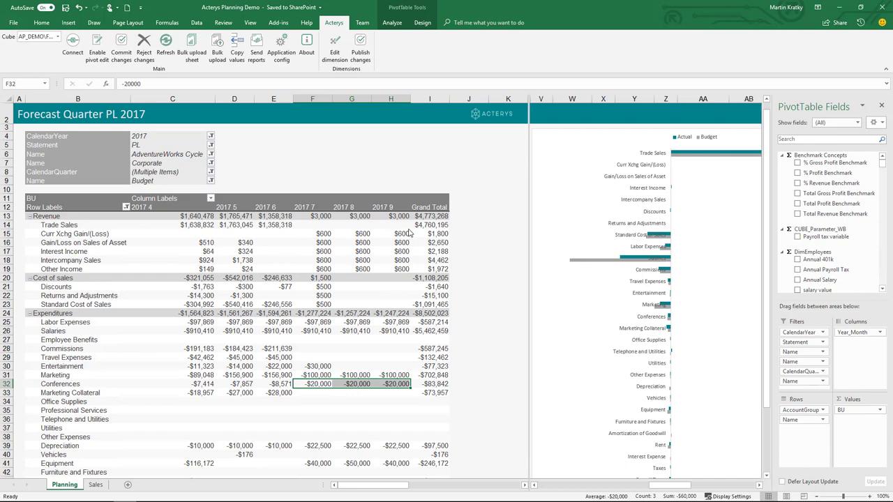
- On the Sales sheet, filter the pivot to quarter 2017 3 and inspect the Name filter without changing it
left_click(95, 486)
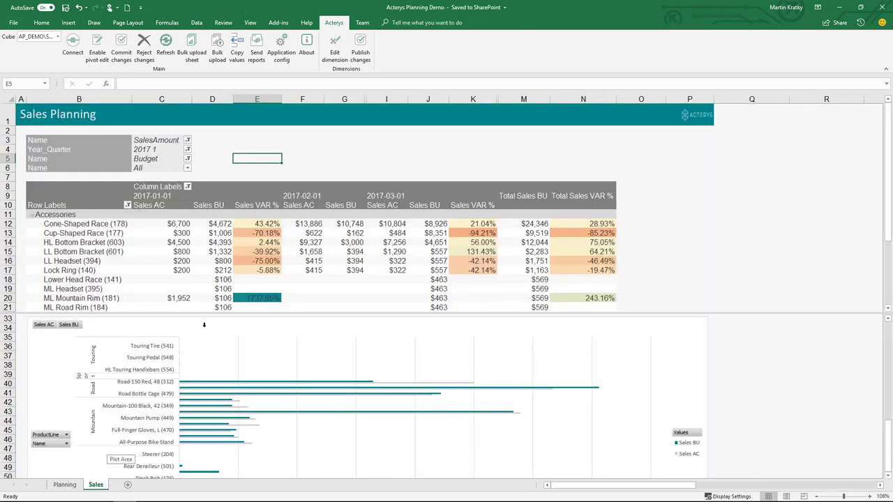
left_click(187, 150)
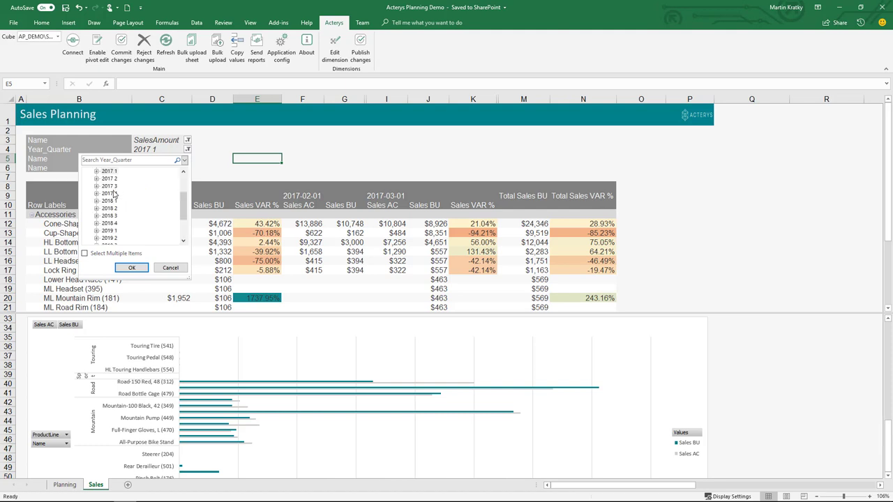
left_click(133, 268)
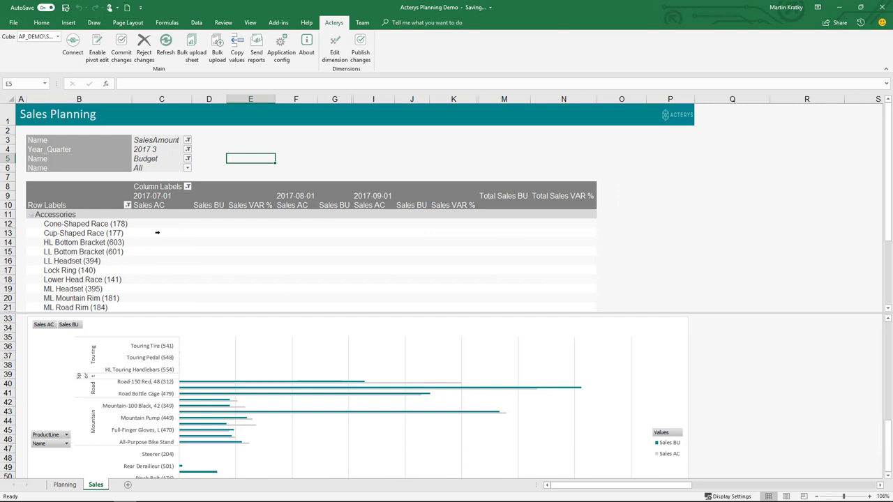
mouse_move(157, 232)
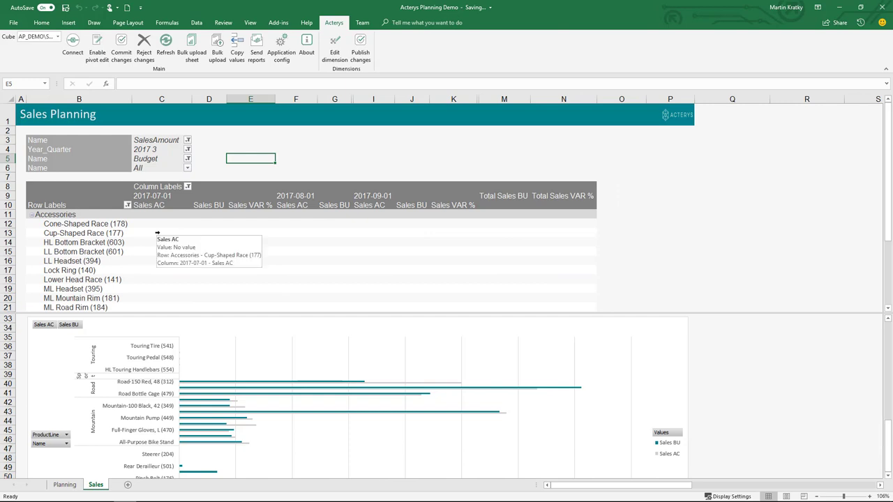
left_click(193, 224)
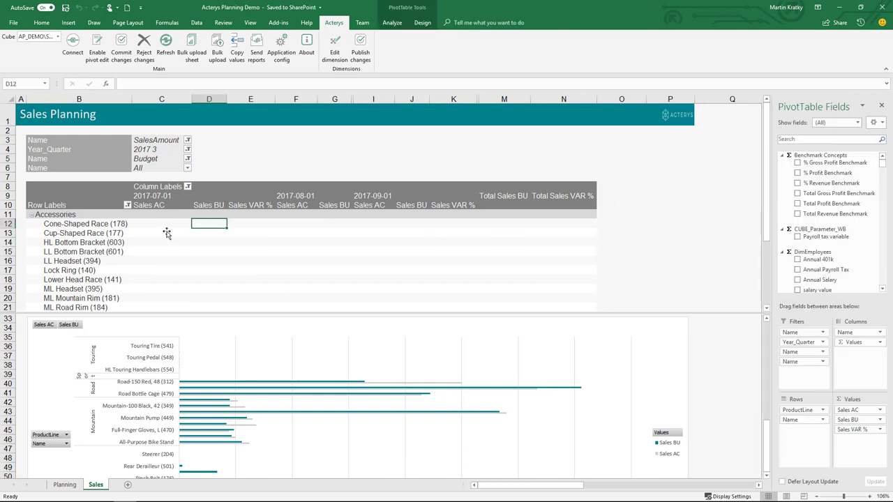
left_click(187, 168)
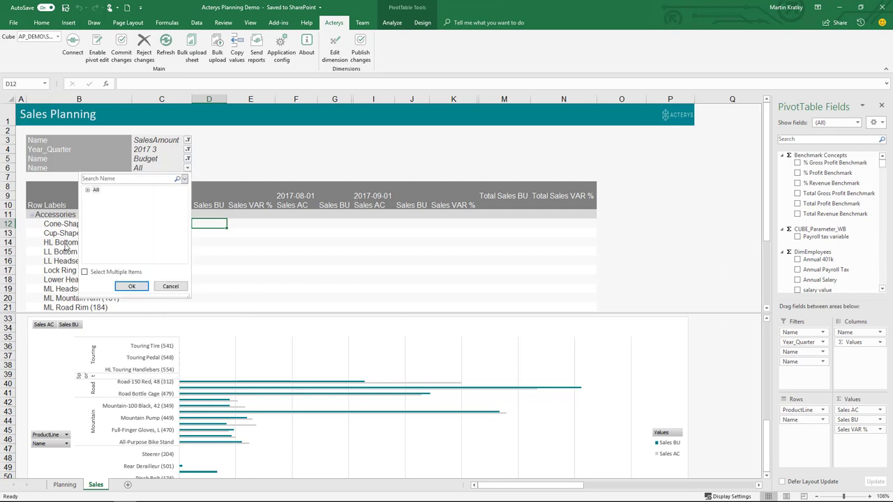
left_click(88, 190)
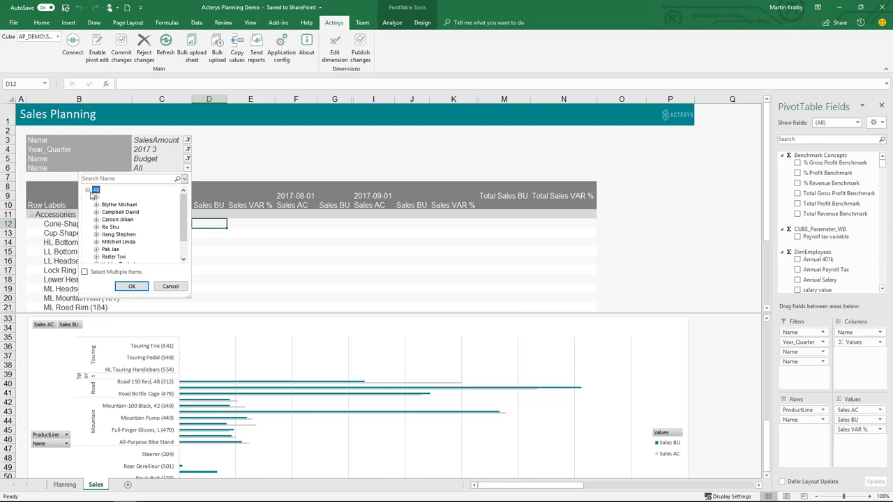
left_click(170, 287)
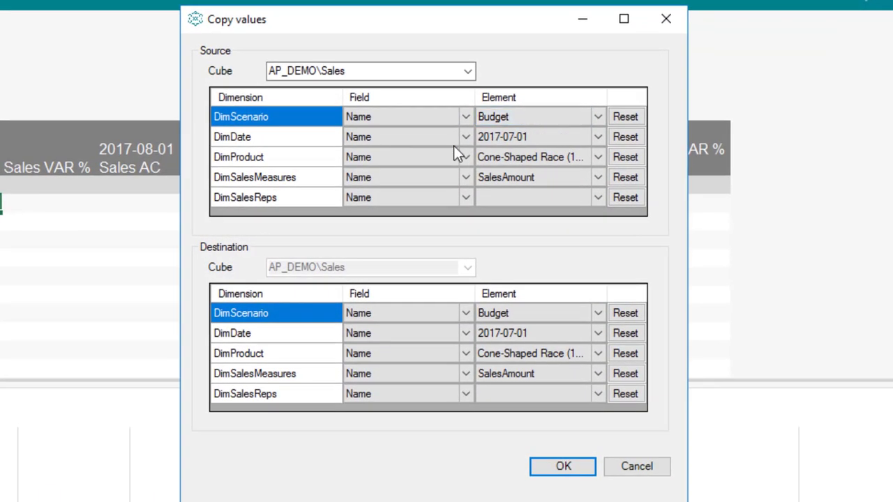
- In Copy values, set the source to Budget quarter 2017 2 across all products
left_click(468, 141)
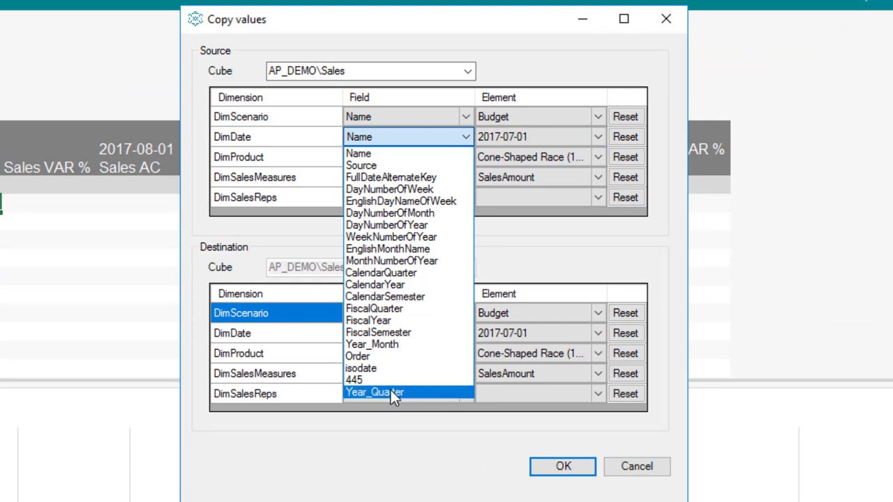
left_click(624, 157)
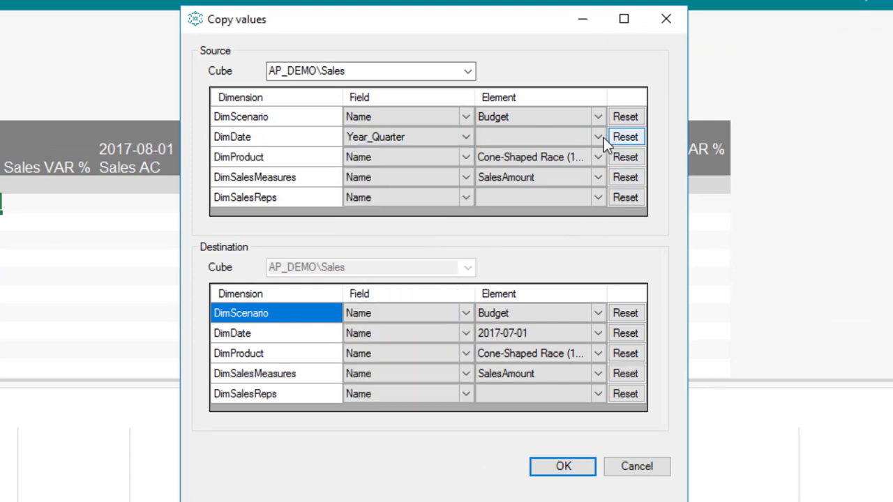
left_click(600, 138)
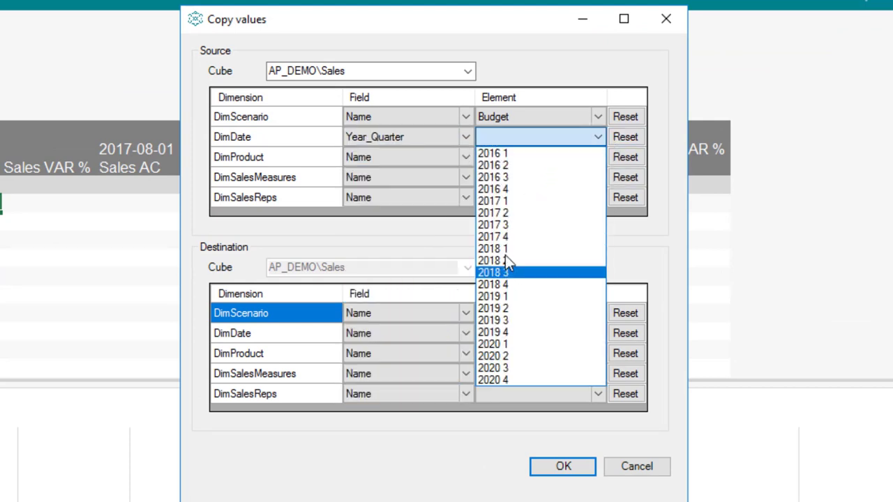
left_click(507, 213)
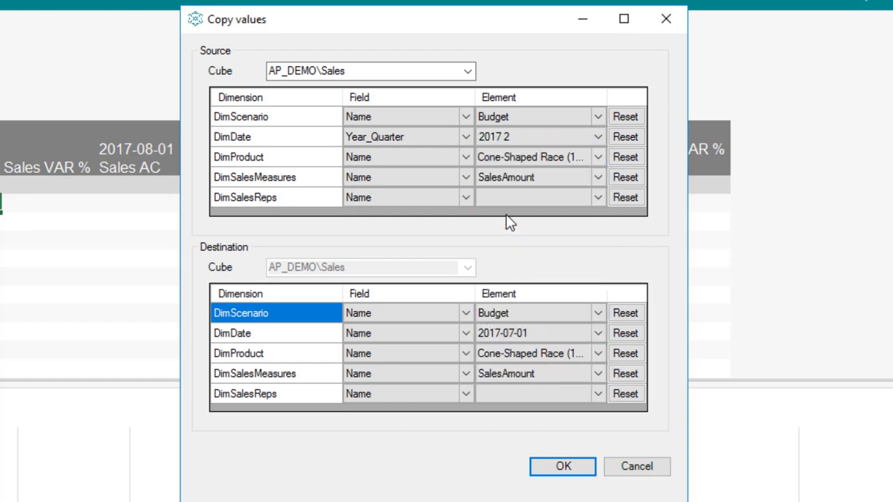
left_click(561, 178)
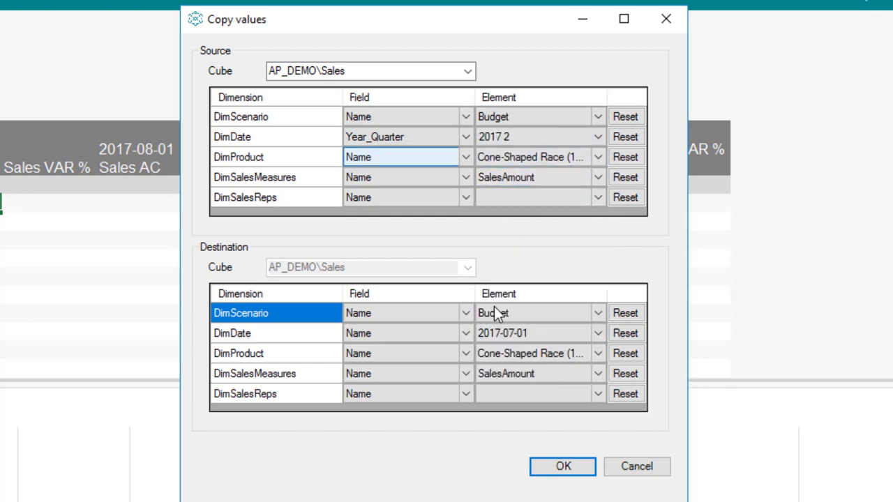
left_click(625, 158)
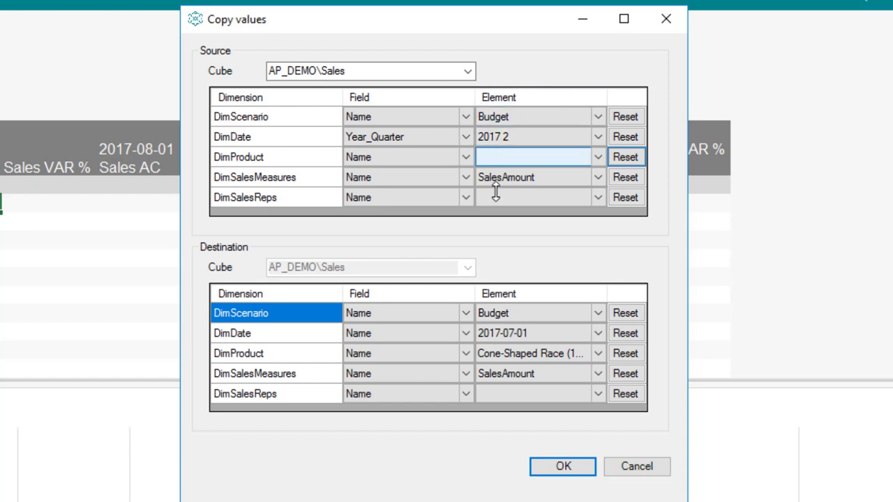
left_click(604, 117)
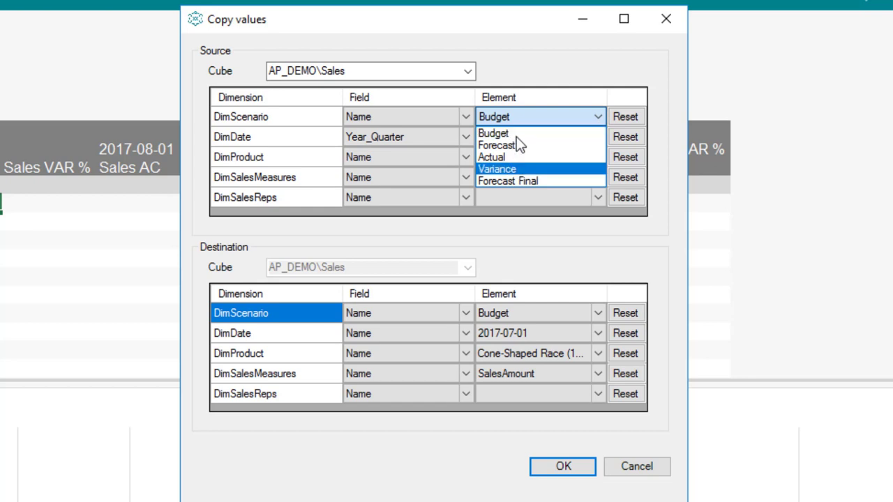
left_click(535, 90)
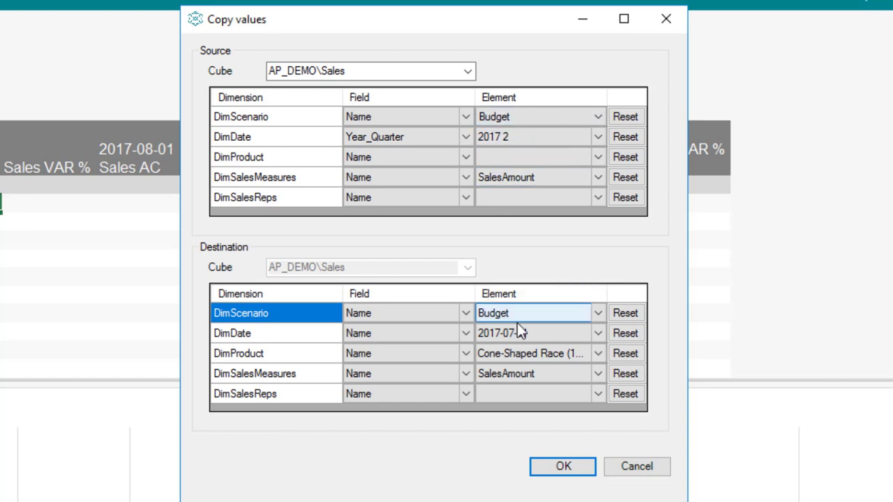
- Set the destination to quarter 2017 3 for all products, copy, and dismiss the success message
left_click(600, 333)
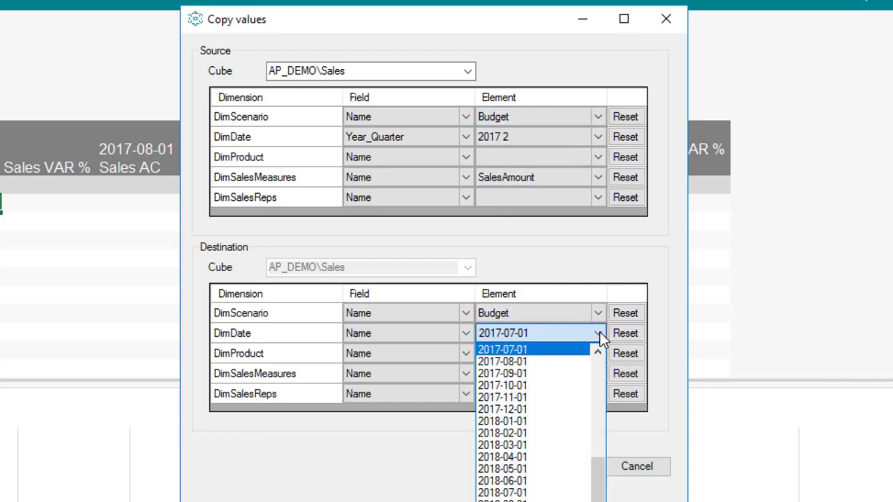
left_click(465, 333)
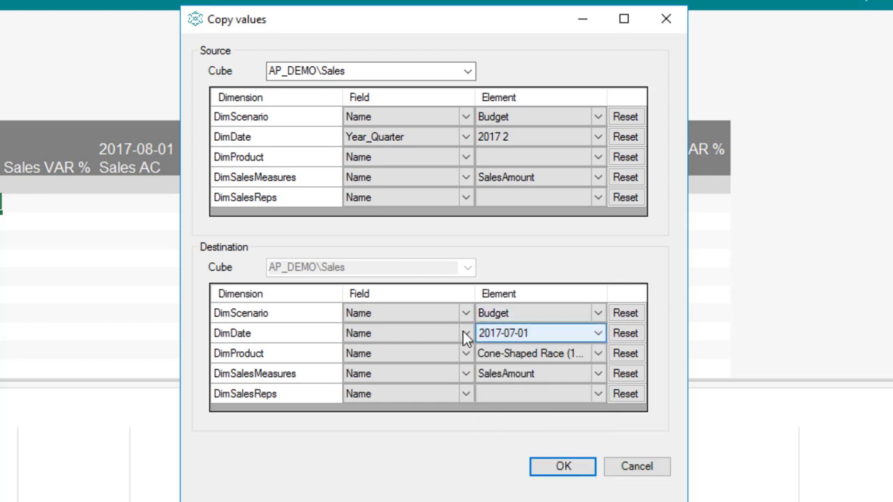
left_click(466, 334)
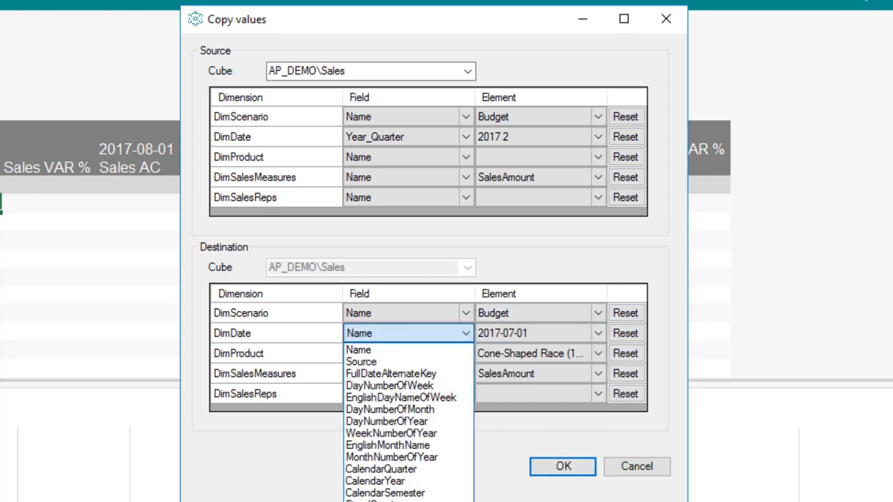
left_click(391, 501)
left_click(598, 335)
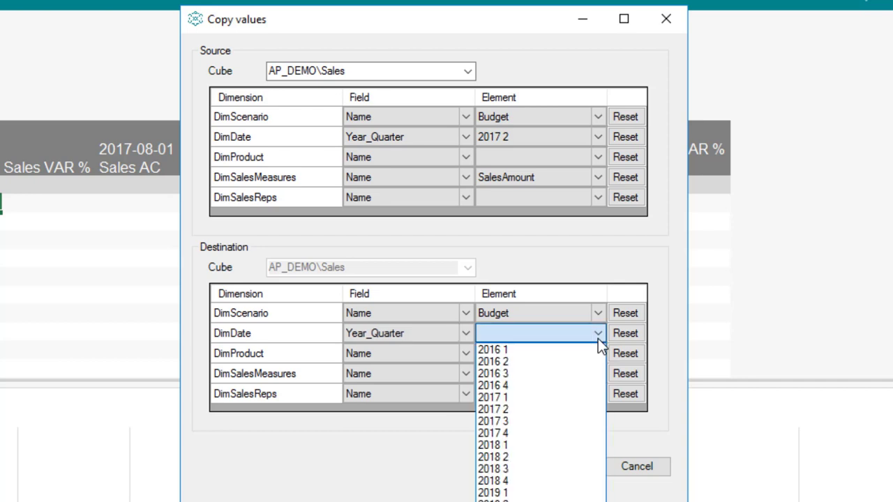
left_click(505, 422)
left_click(625, 353)
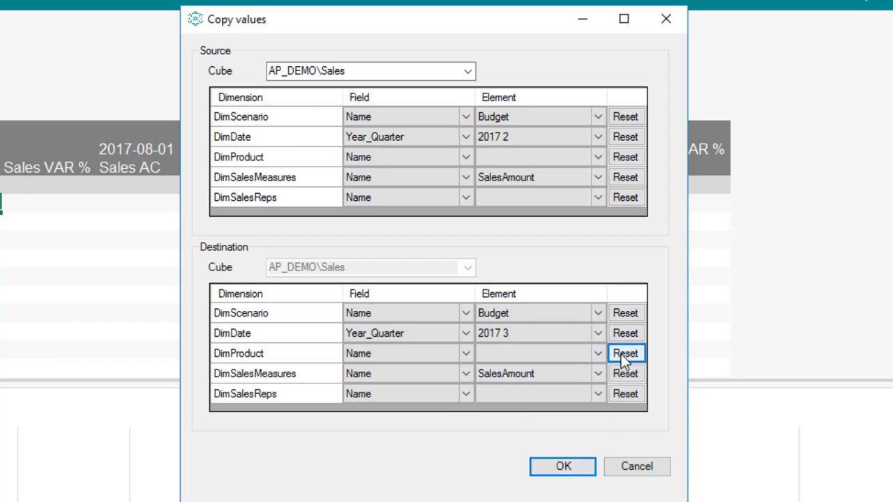
left_click(555, 471)
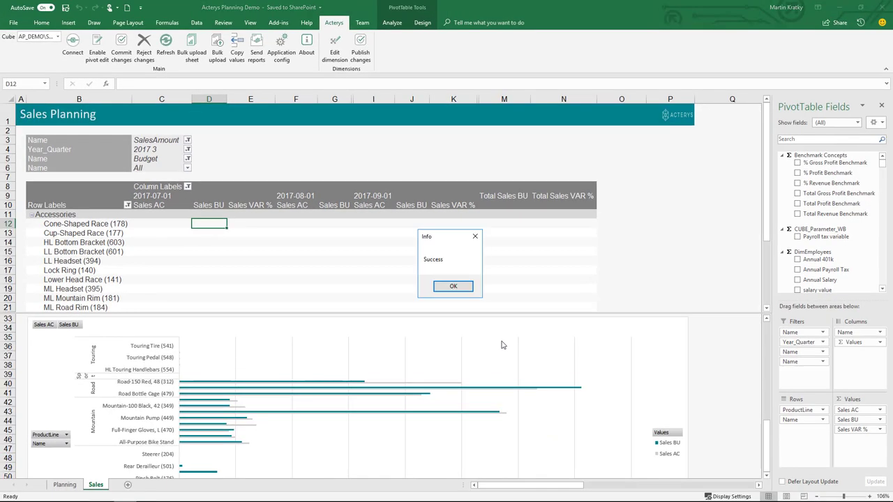
left_click(453, 292)
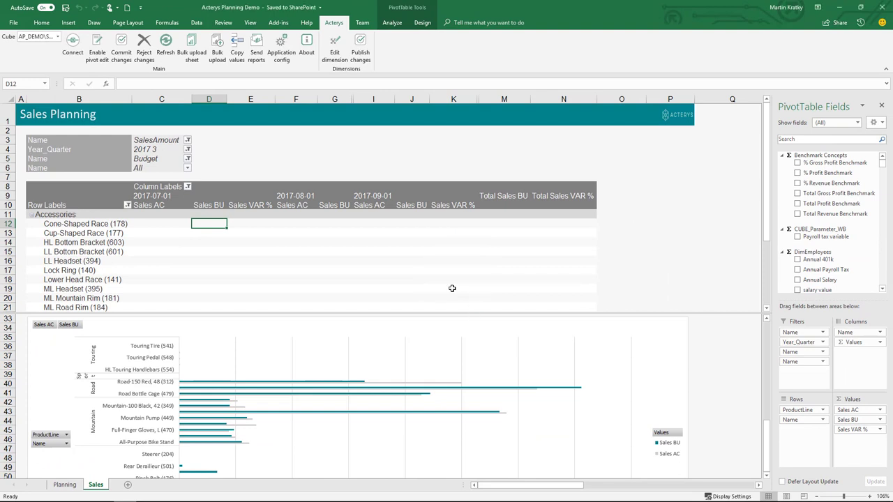
- Refresh the pivot, collapse Accessories, and select the $7,081,569 budget grand total
left_click(170, 45)
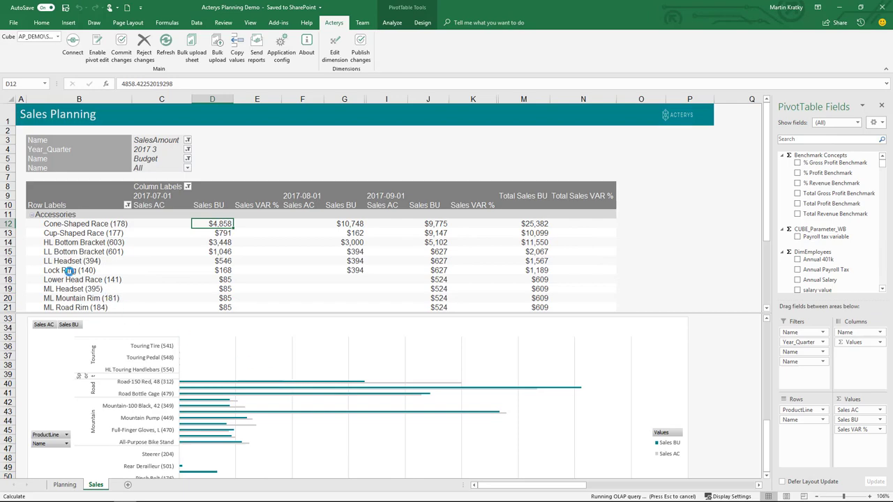
left_click(32, 217)
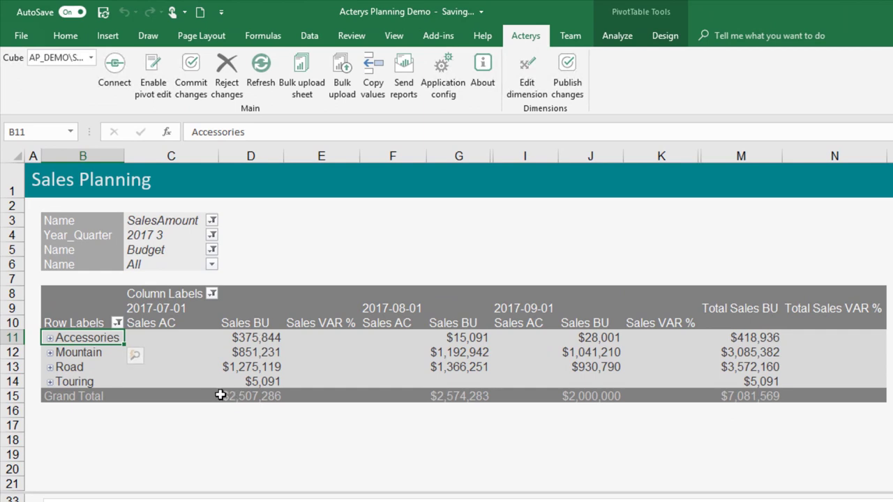
mouse_move(250, 397)
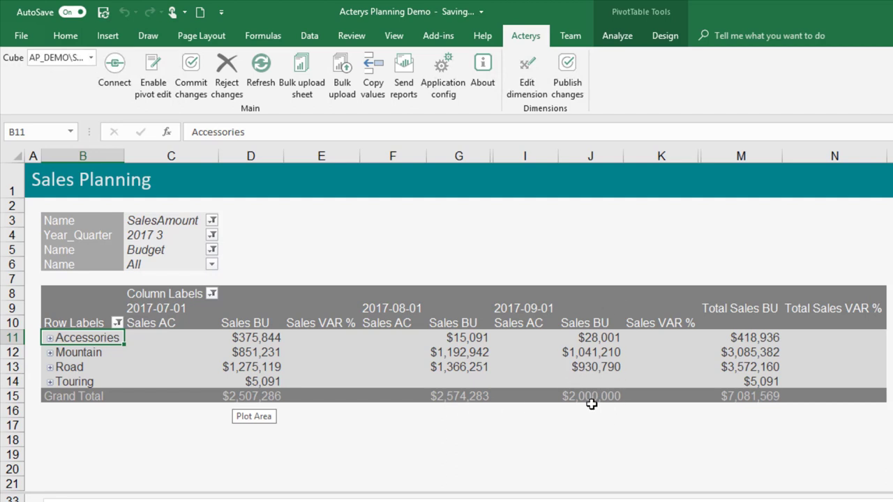
left_click(764, 396)
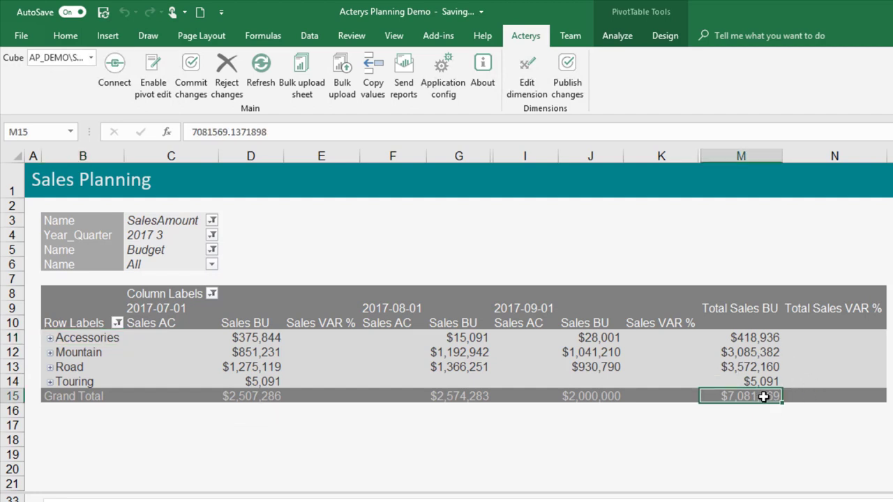
mouse_move(764, 396)
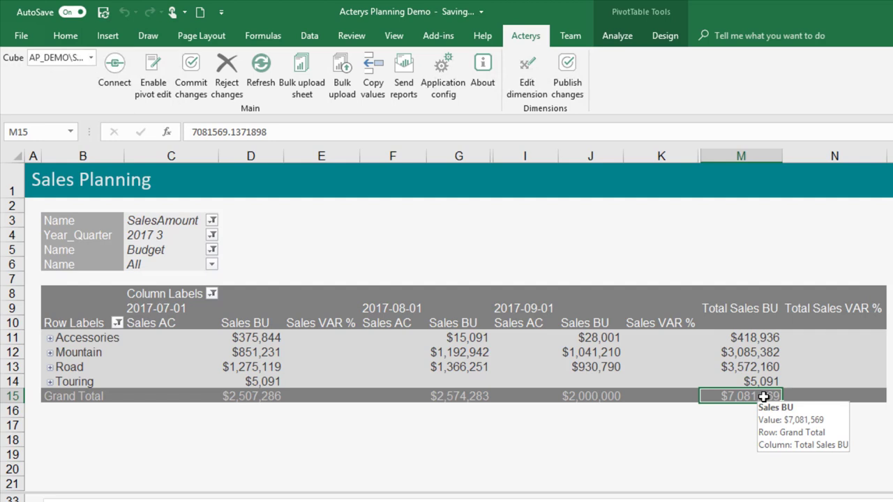
- Cut the grand total by 30% with d30%, then commit and refresh the pivot
type("d")
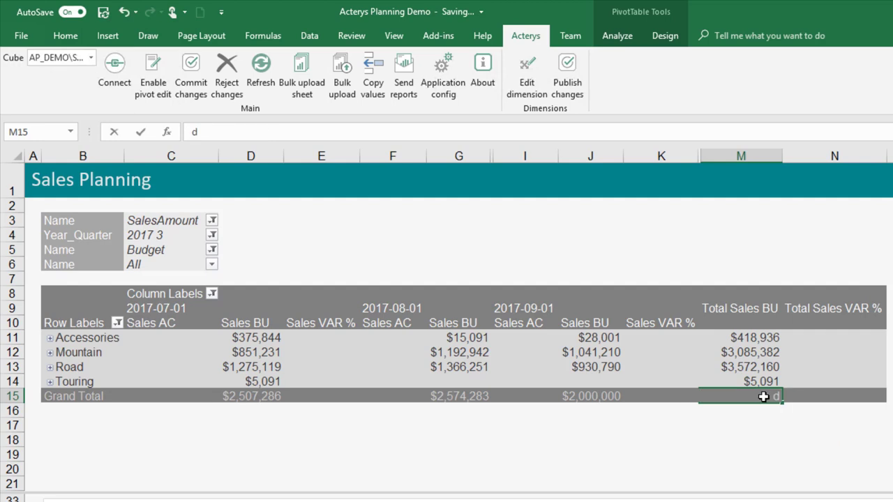
type("30%")
key("Return")
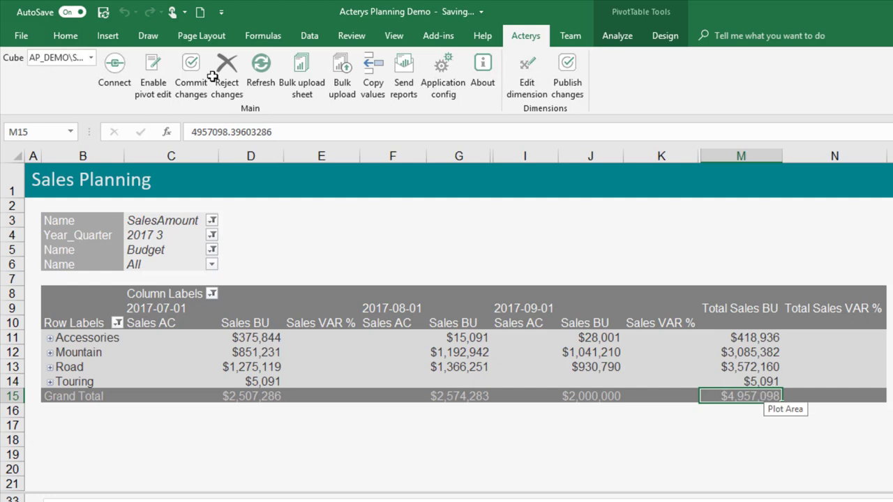
left_click(192, 71)
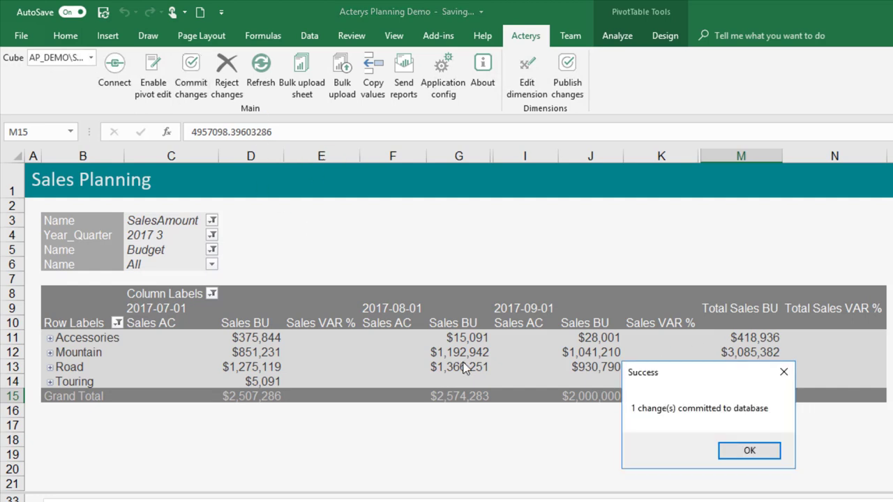
left_click(749, 450)
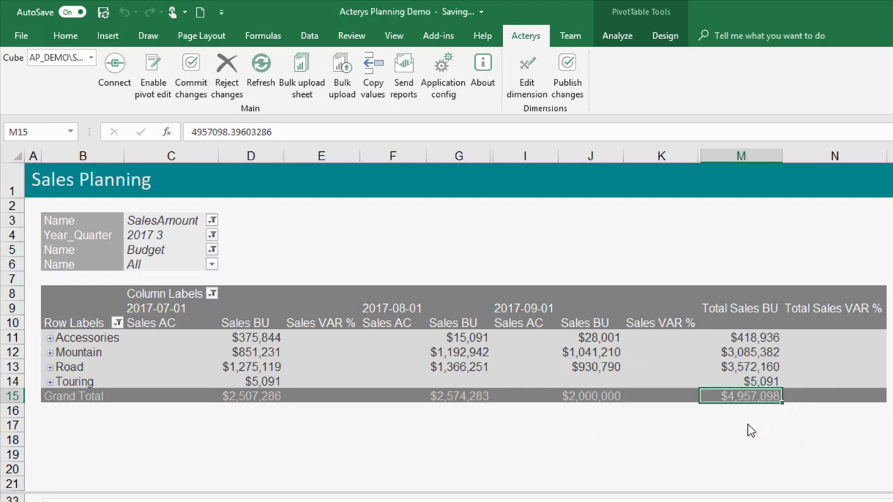
left_click(261, 73)
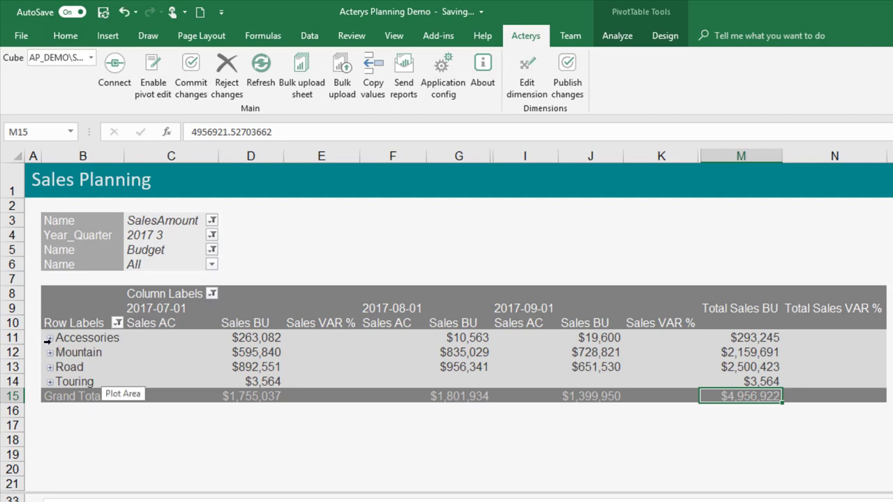
- Expand Accessories into its products and filter the Name field to a single sales rep
left_click(52, 342)
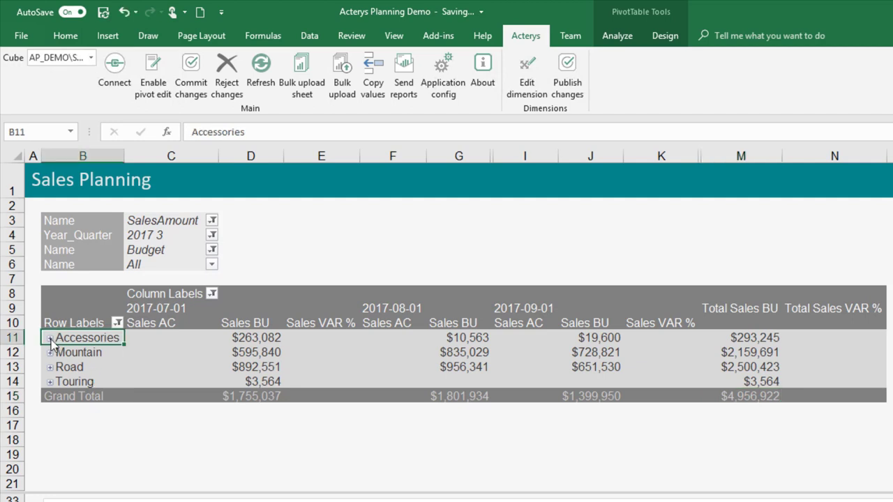
left_click(51, 339)
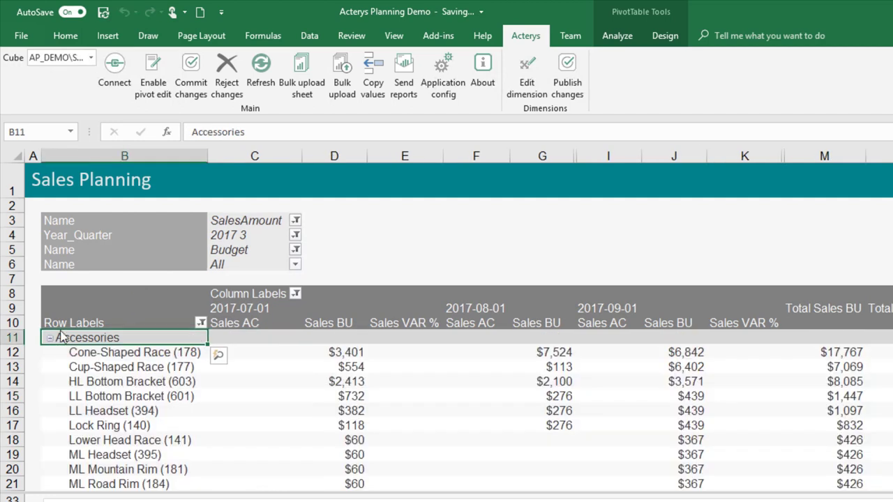
left_click(295, 266)
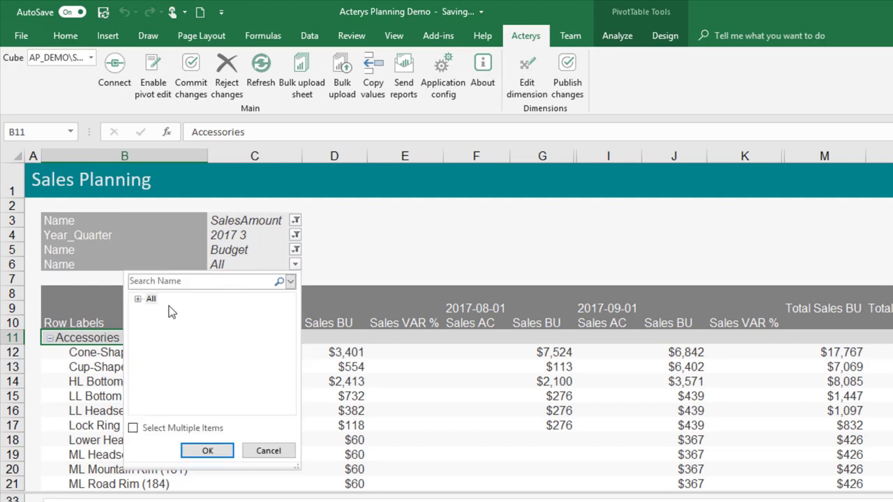
left_click(138, 300)
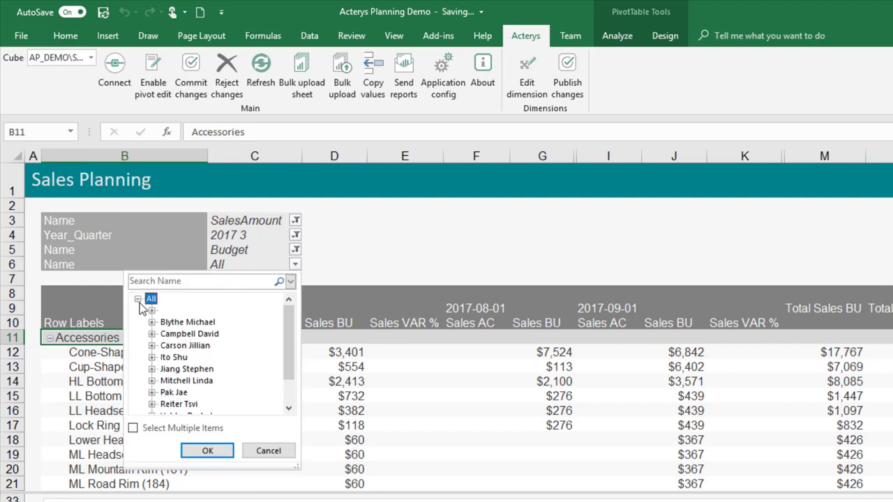
left_click(208, 335)
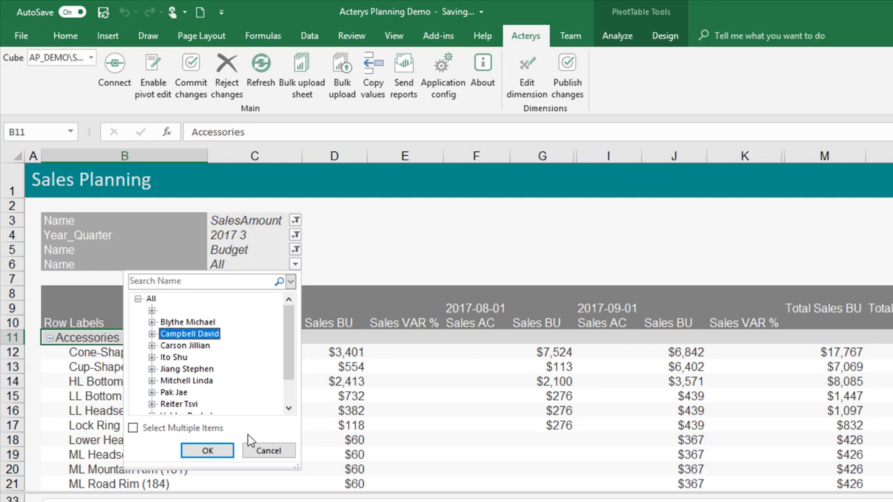
left_click(211, 450)
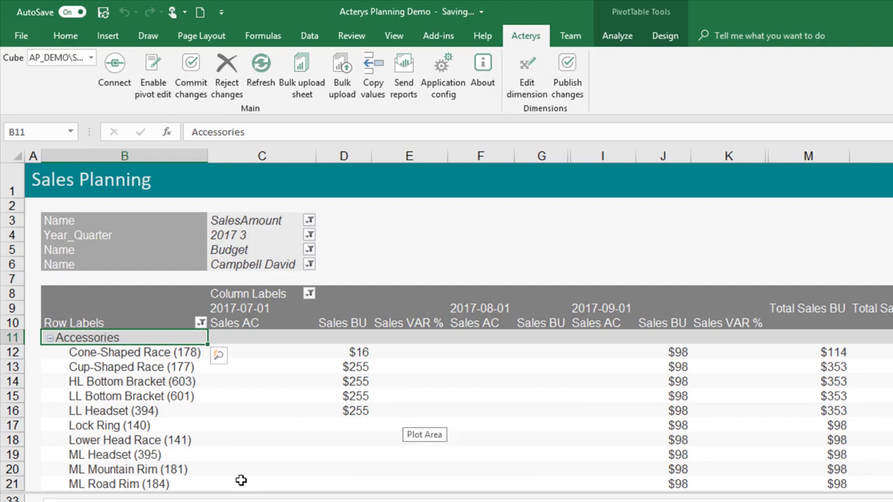
- Enter $30,000 for Lock Ring on 2017-09-01 and commit it to the database
left_click(663, 424)
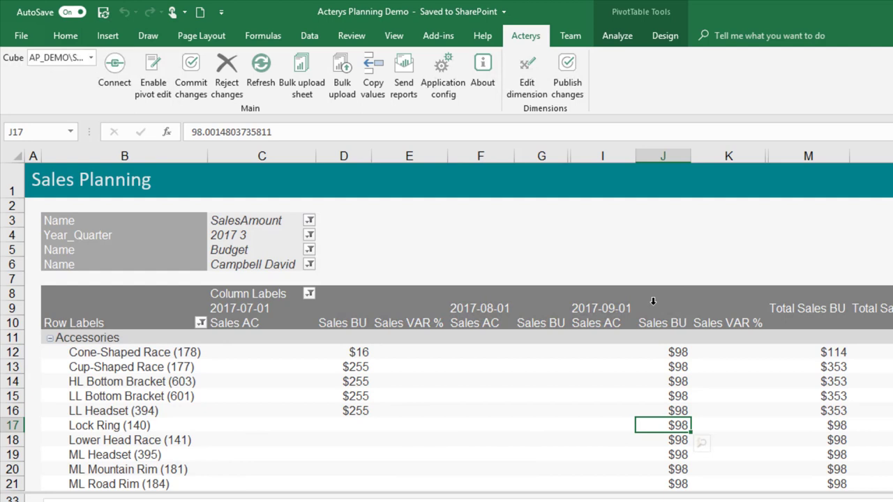
type("30,00")
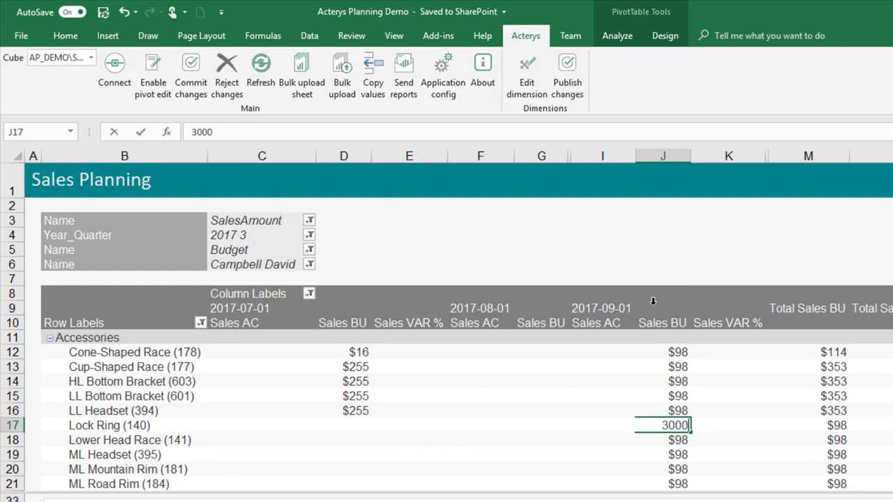
type("0")
key("Return")
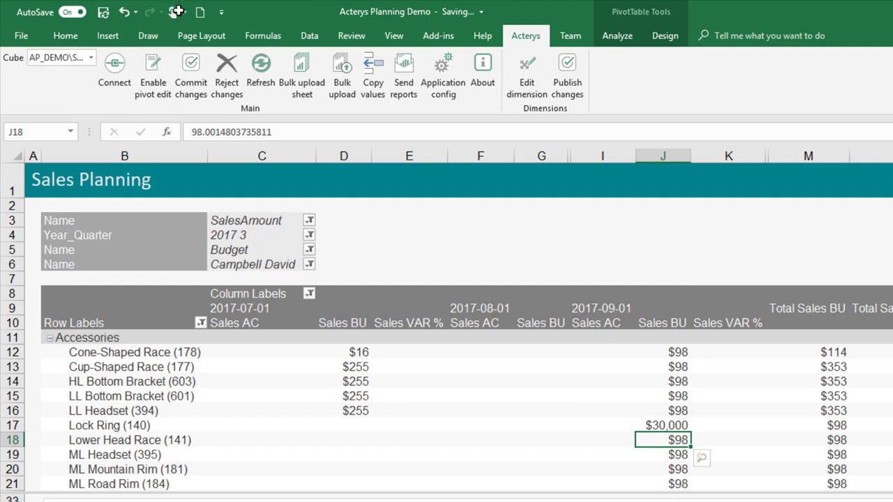
left_click(198, 81)
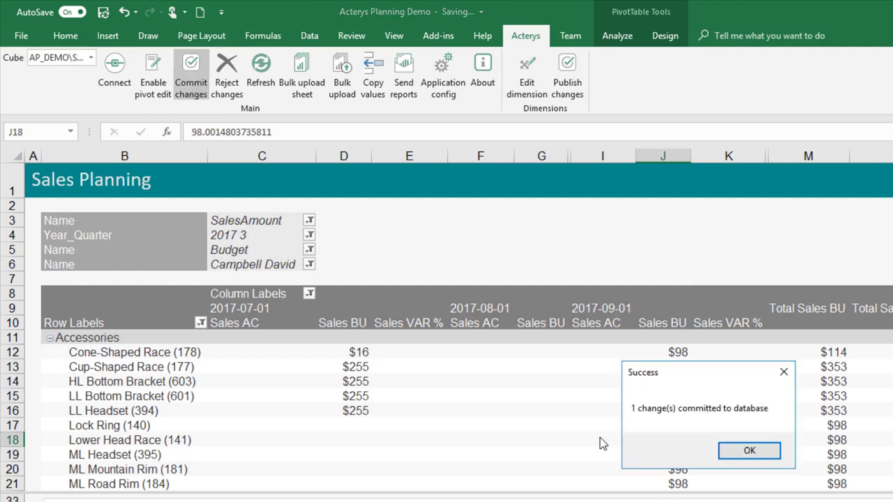
left_click(749, 451)
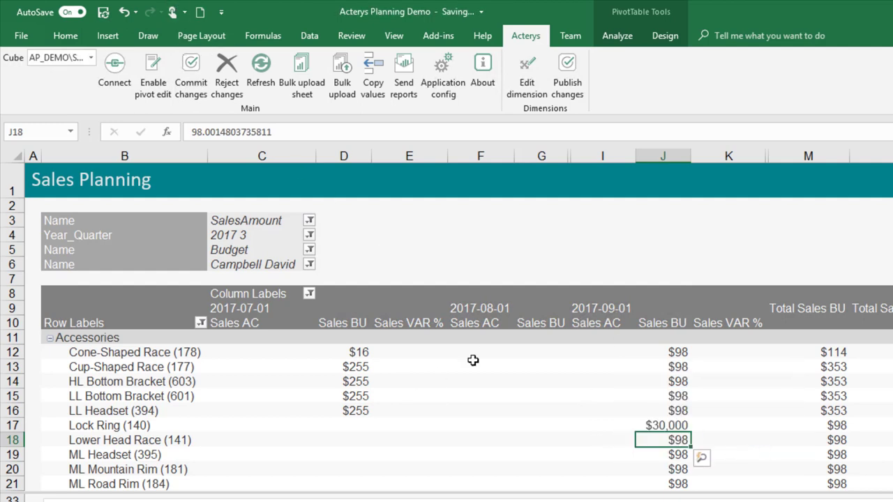
- Open the sales rep Name filter and close it unchanged
left_click(309, 264)
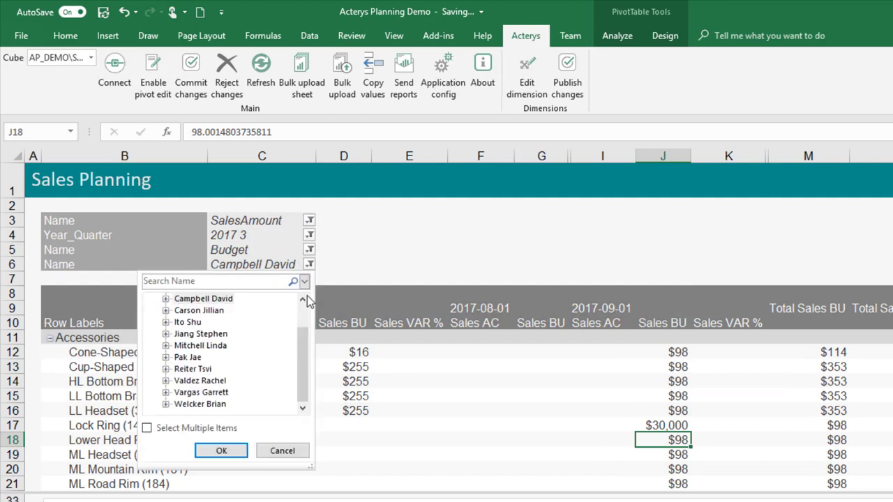
scroll(307, 295, "up", 1)
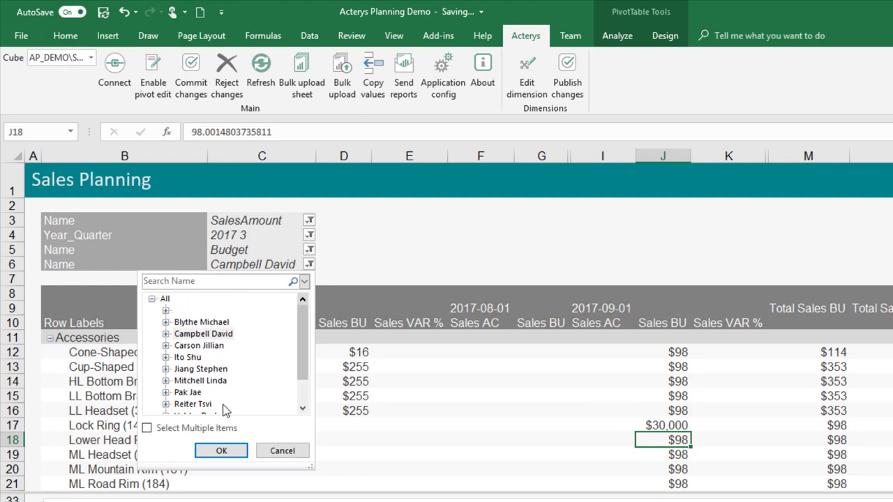
left_click(291, 450)
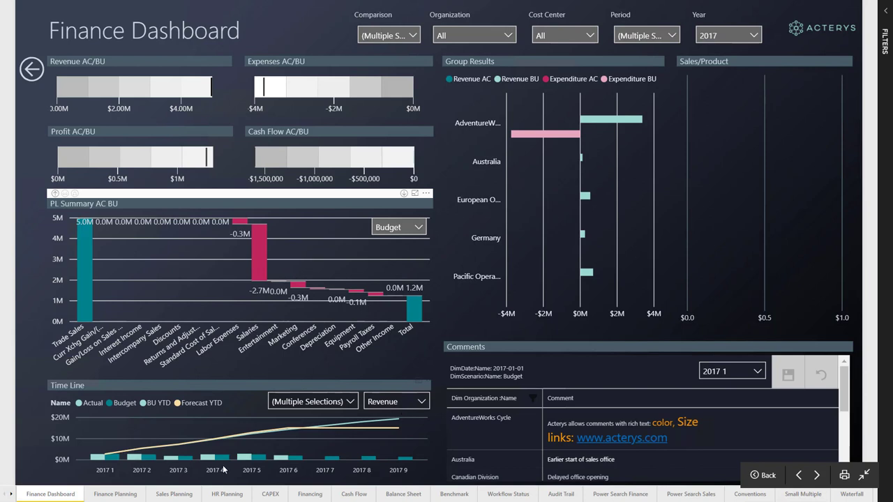
- Switch to the Sales Planning page showing the 2017 sales budget matrix
left_click(167, 493)
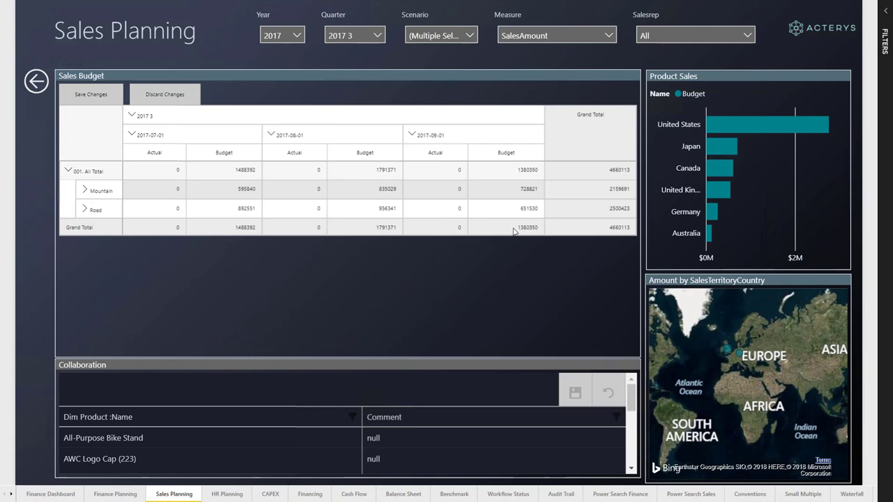
- Expand Mountain and enter 63236 as All-Purpose Bike Stand's 2017-08-01 budget
left_click(85, 191)
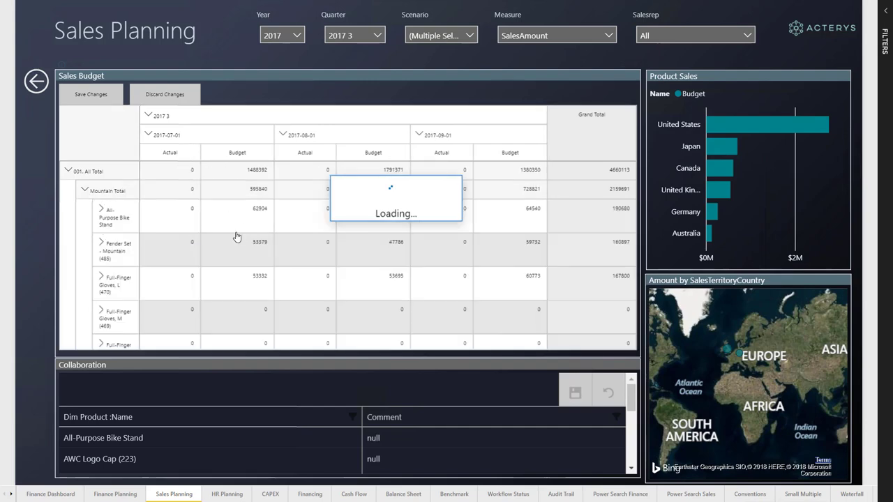
left_click(260, 222)
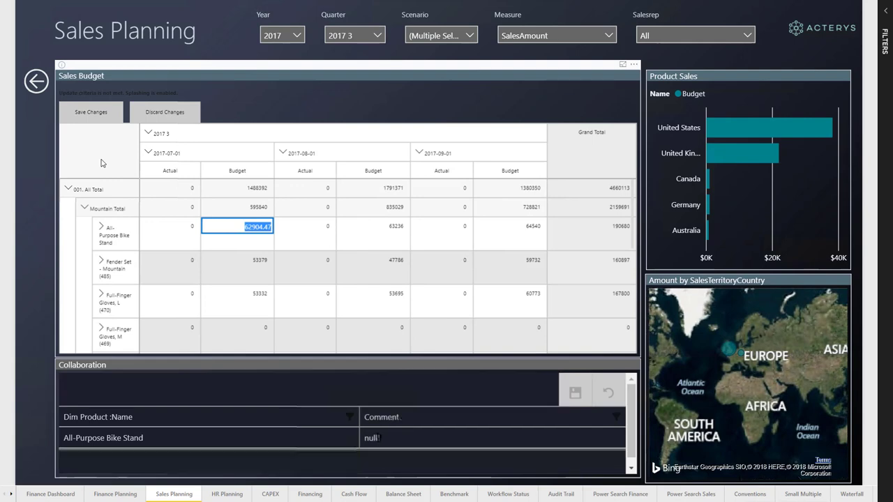
left_click(246, 233)
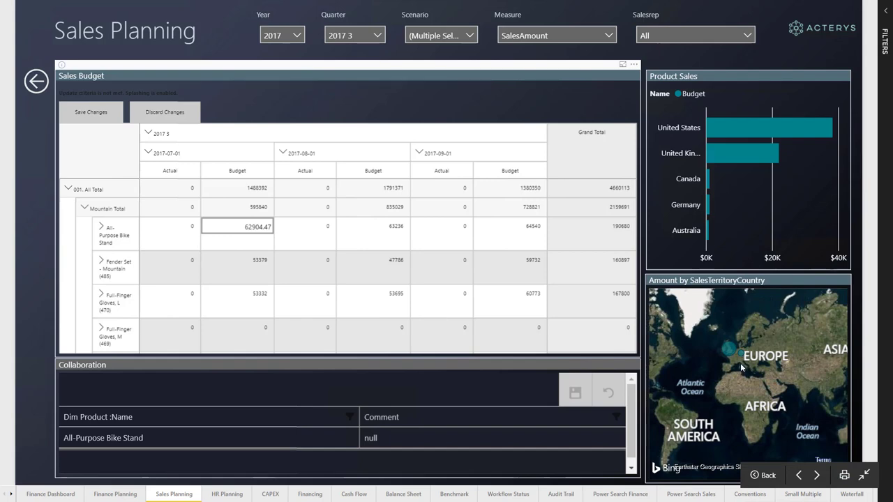
left_click(399, 234)
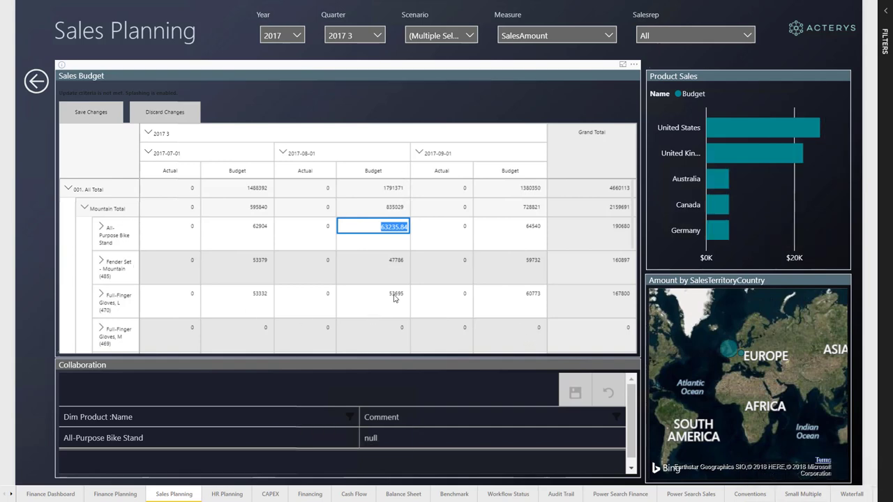
key("Return")
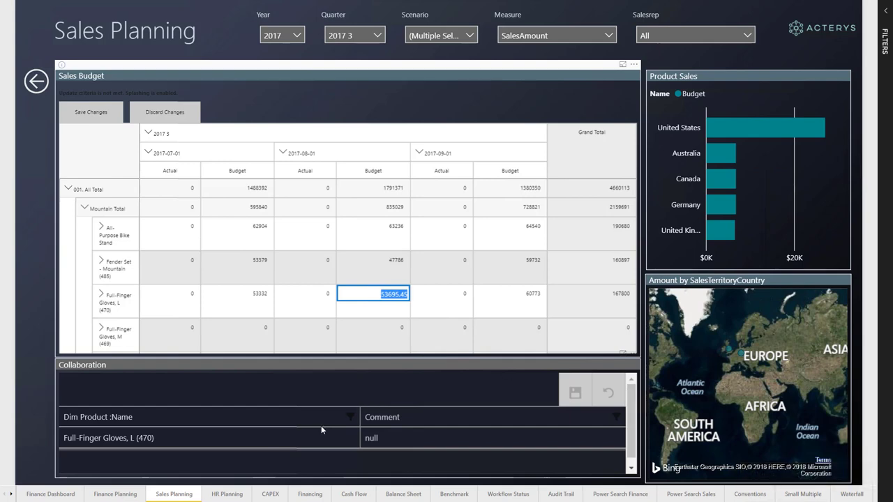
- Switch to the HR Planning page and leave full-screen view
left_click(224, 495)
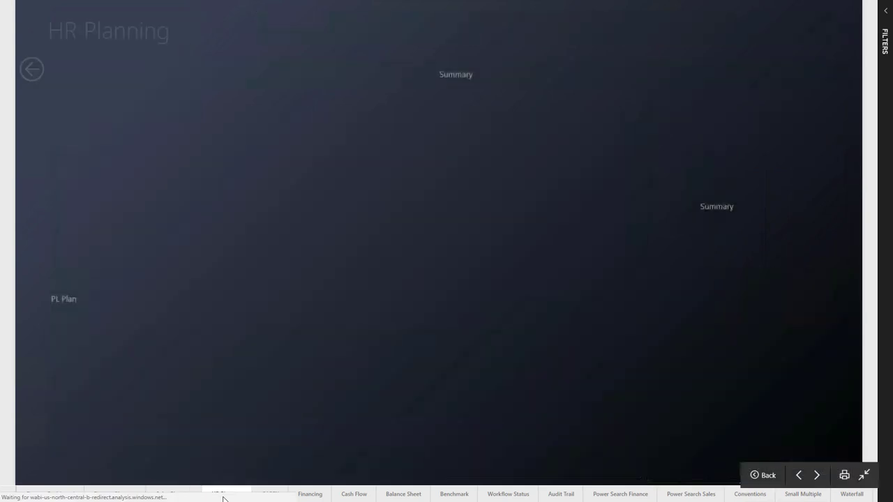
key("Escape")
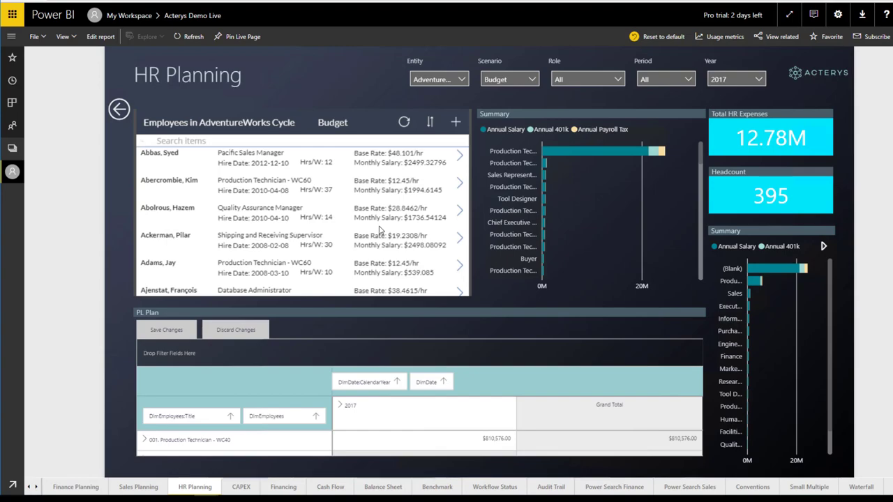
- Search the employee list by a first name and open the first match, a Production Technician - WC10
left_click(210, 138)
type("m")
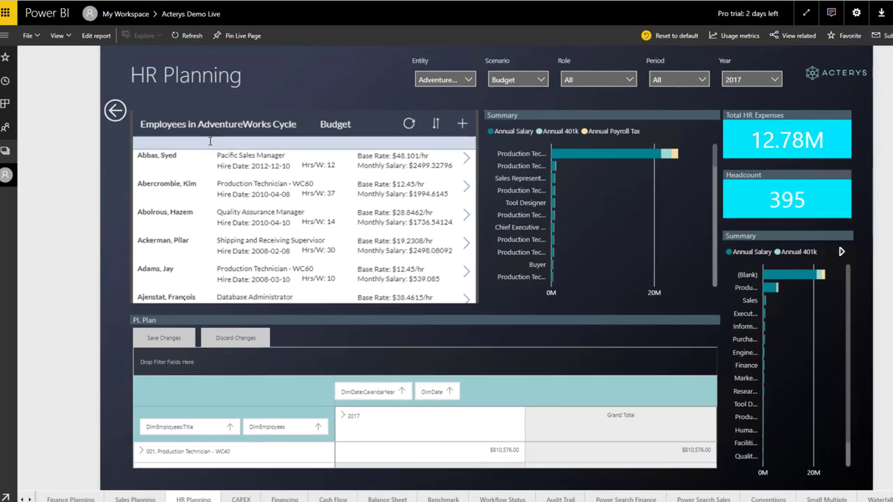
type("a")
type("ry")
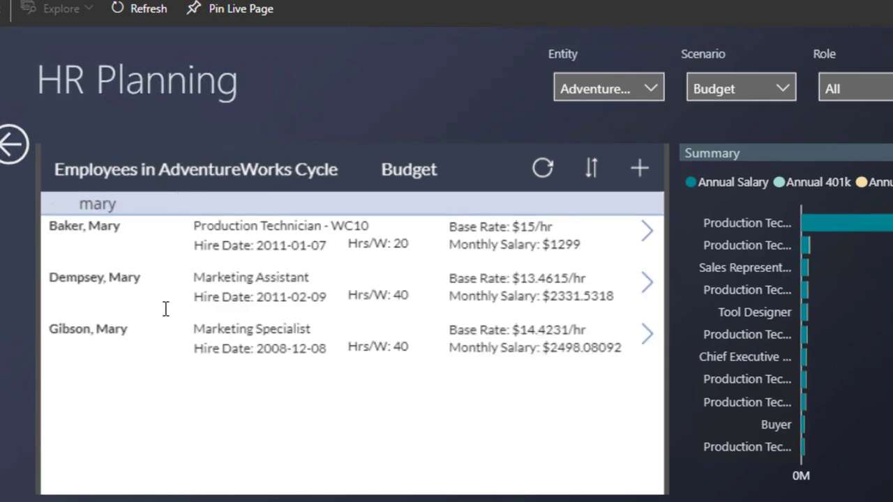
left_click(645, 245)
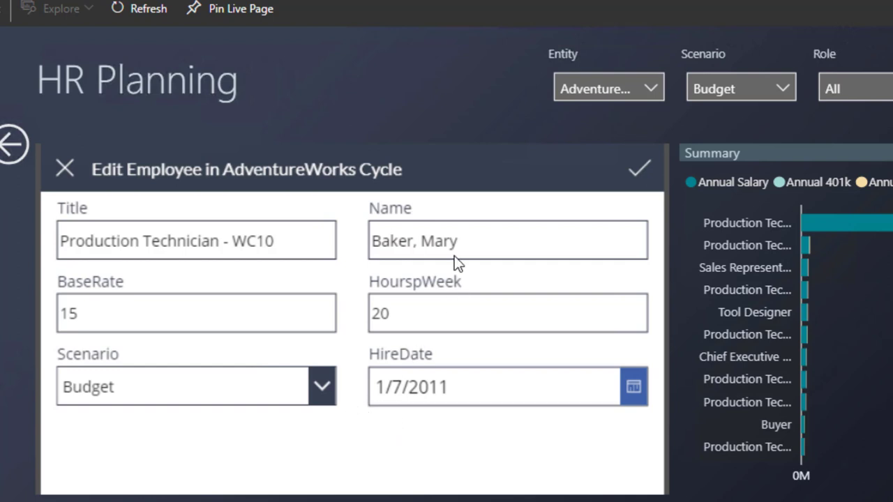
- Change the WC10 technician to 30 hours per week at base rate 20 and save
left_click(392, 307)
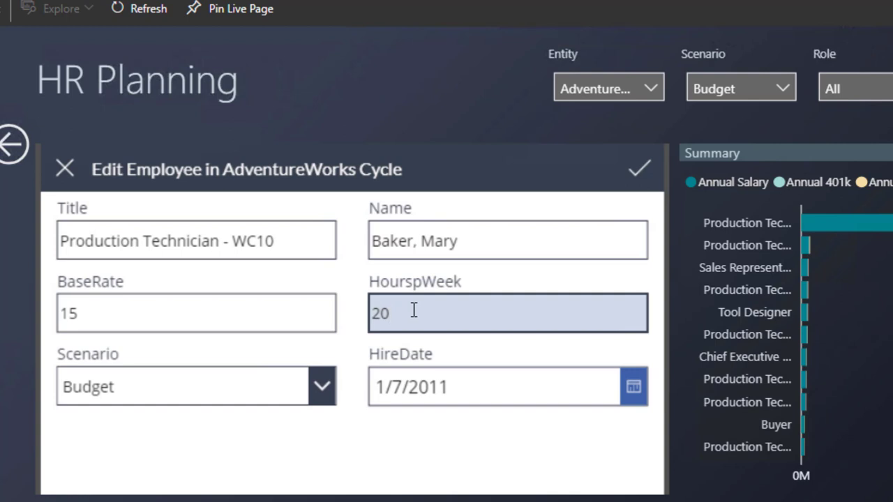
key("BackSpace")
key("BackSpace")
type("30")
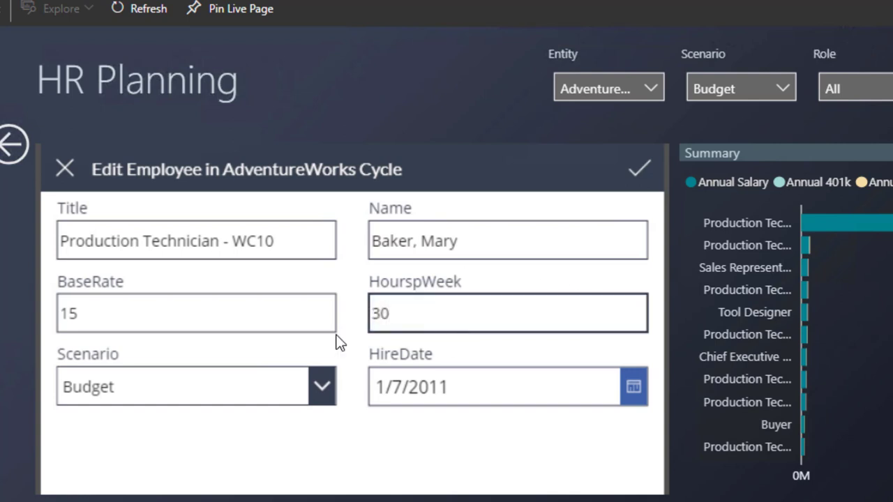
key("shift+Tab")
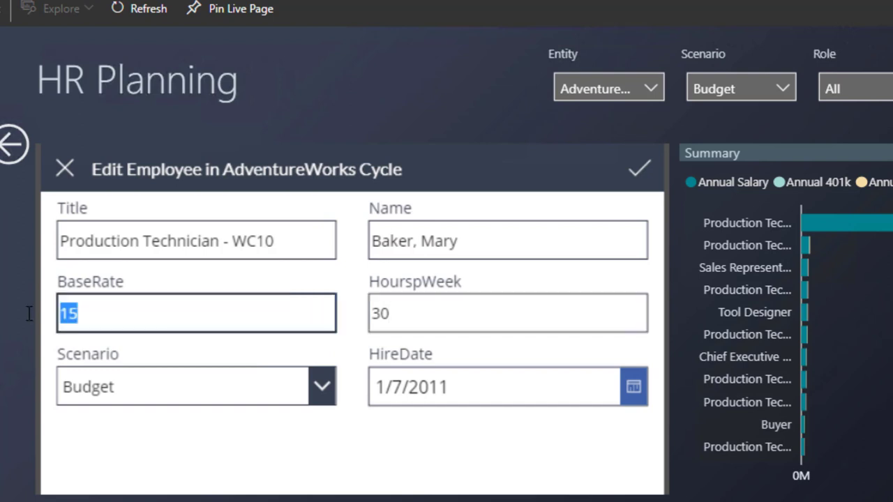
type("20")
left_click(635, 173)
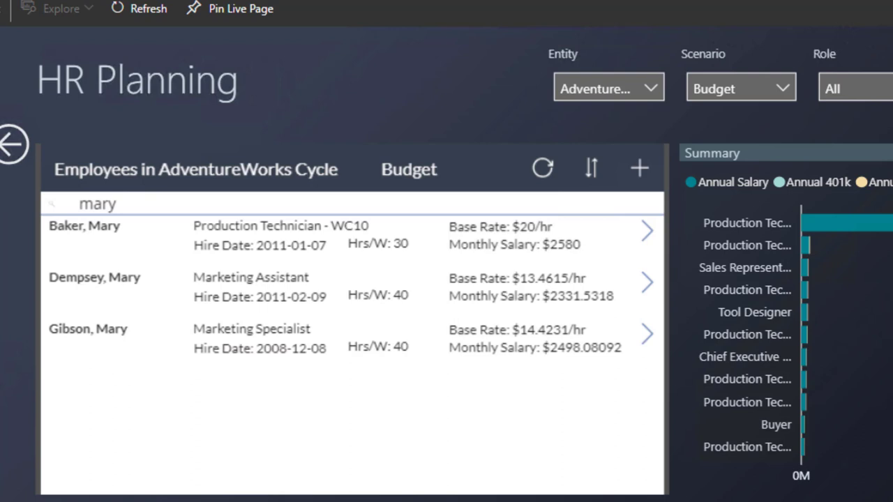
- Start a new hire as Tool Designer with base rate 100 and 40 hours per week
left_click(645, 169)
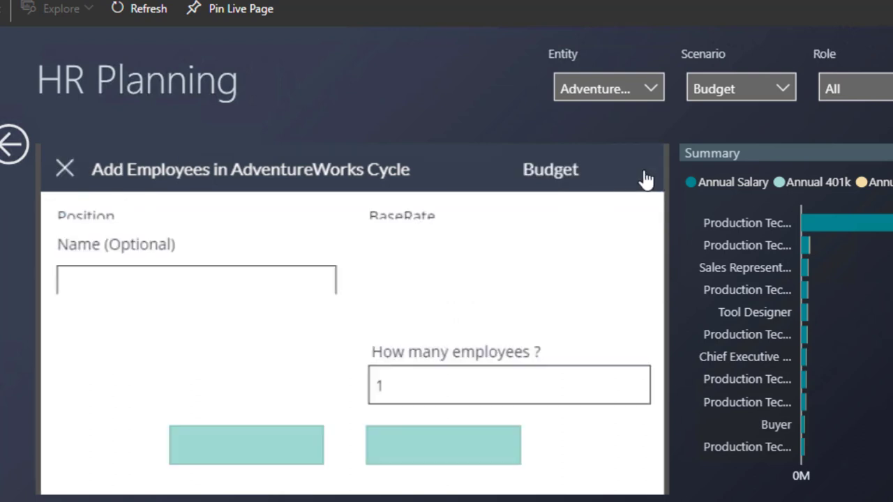
left_click(315, 238)
left_click(156, 405)
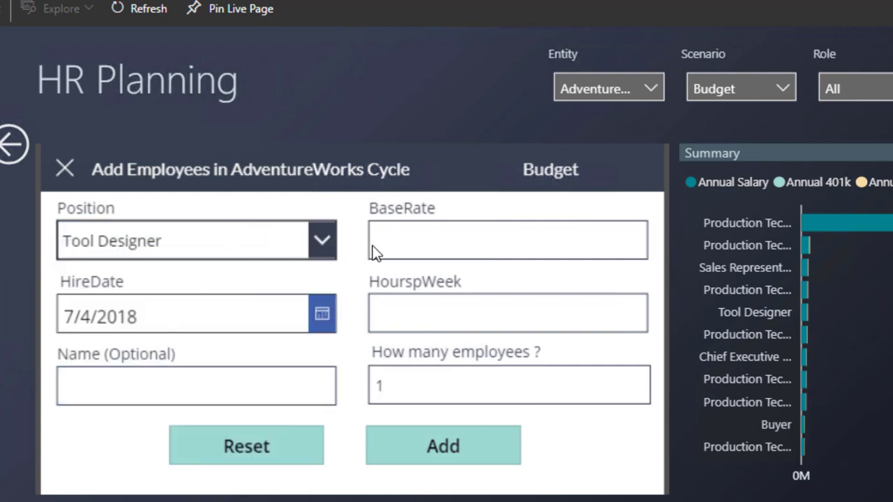
left_click(414, 245)
type("100")
left_click(480, 302)
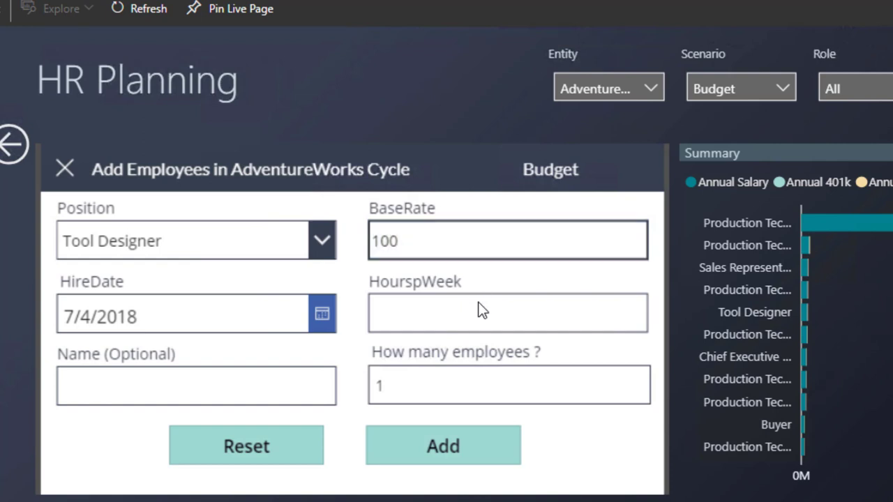
type("40")
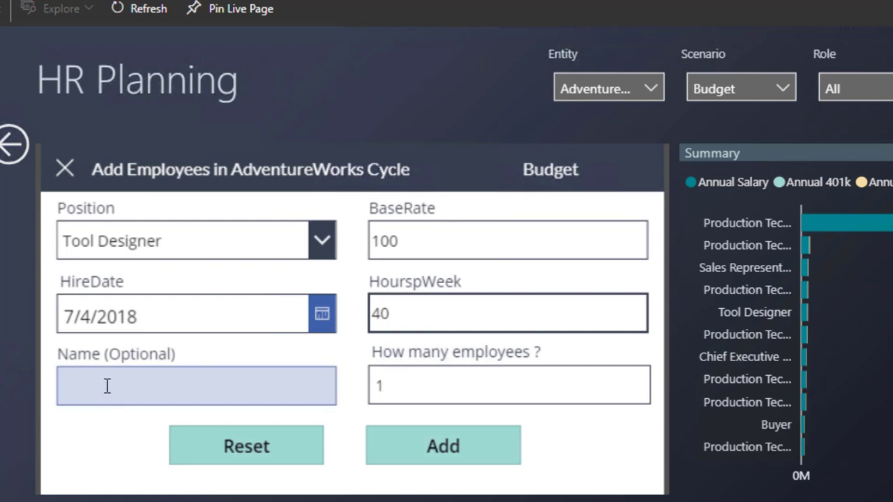
- Set the hire date to 9/3/2018 and the employee count to 5, then add them
left_click(460, 394)
left_click(327, 315)
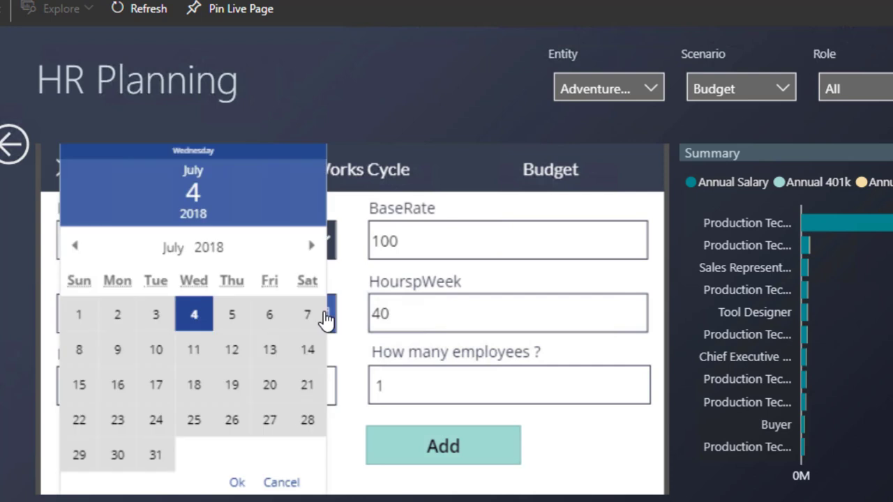
left_click(313, 248)
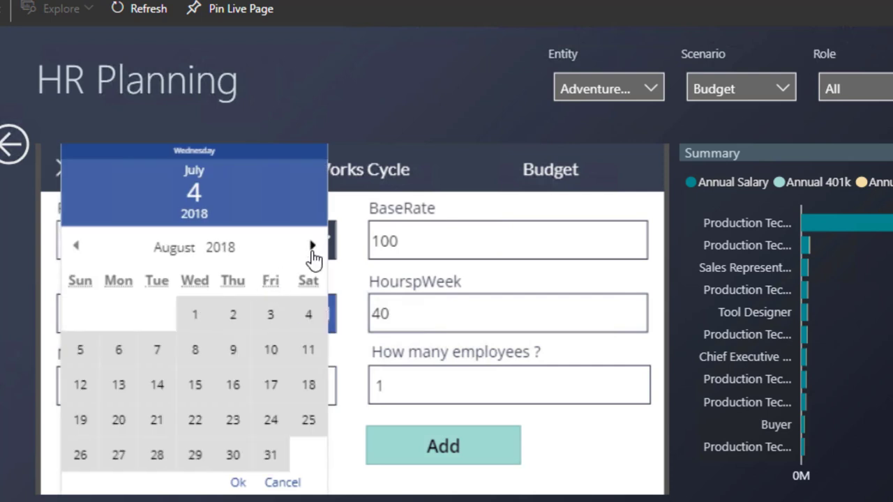
left_click(312, 248)
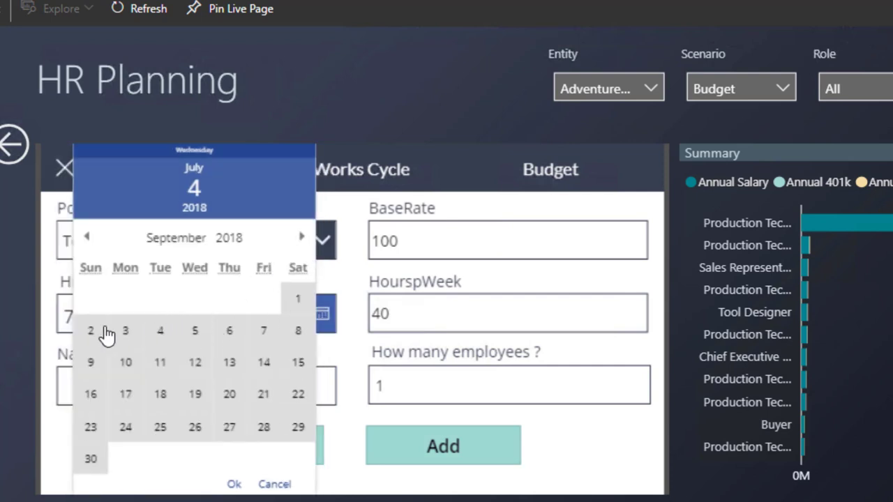
left_click(128, 338)
left_click(233, 485)
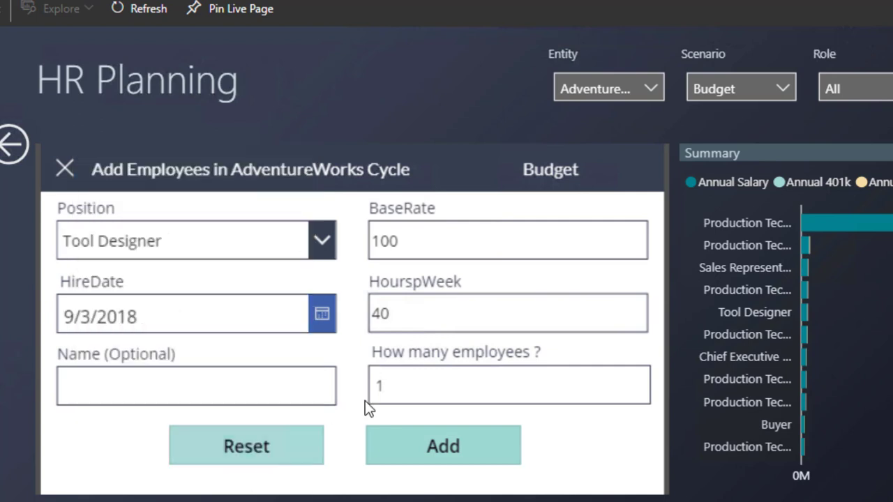
left_click(446, 387)
double_click(369, 386)
type("5")
left_click(405, 450)
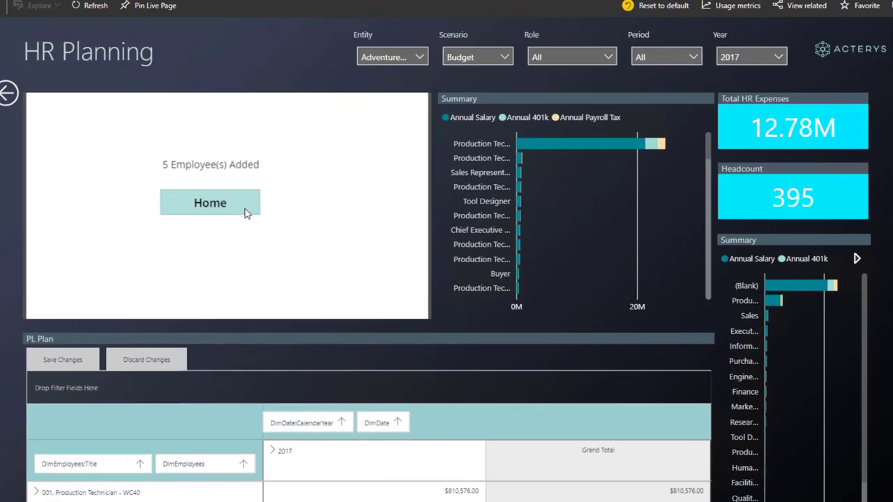
- Refresh the report, then expand 2017 into months and the Production Technician - WC40 row
left_click(245, 208)
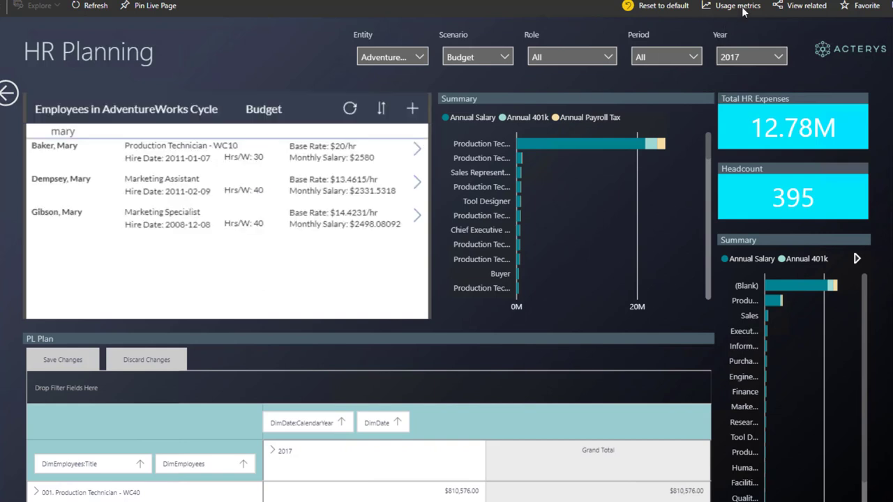
left_click(98, 6)
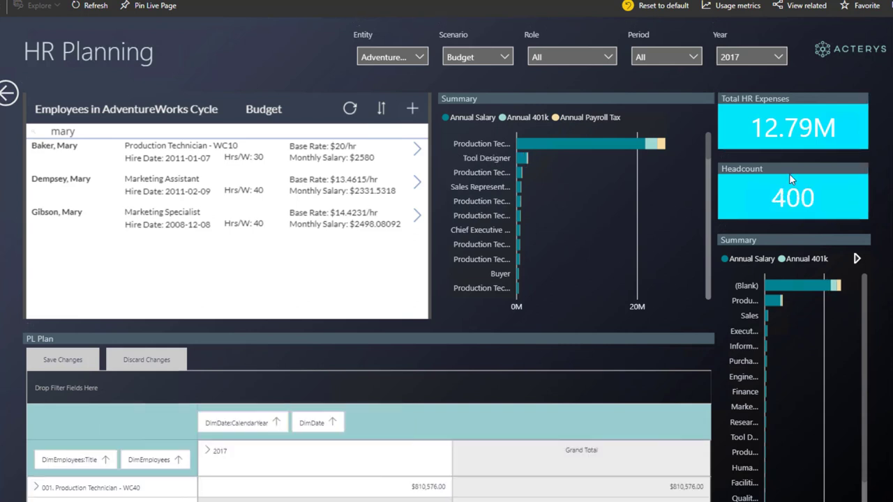
left_click(208, 452)
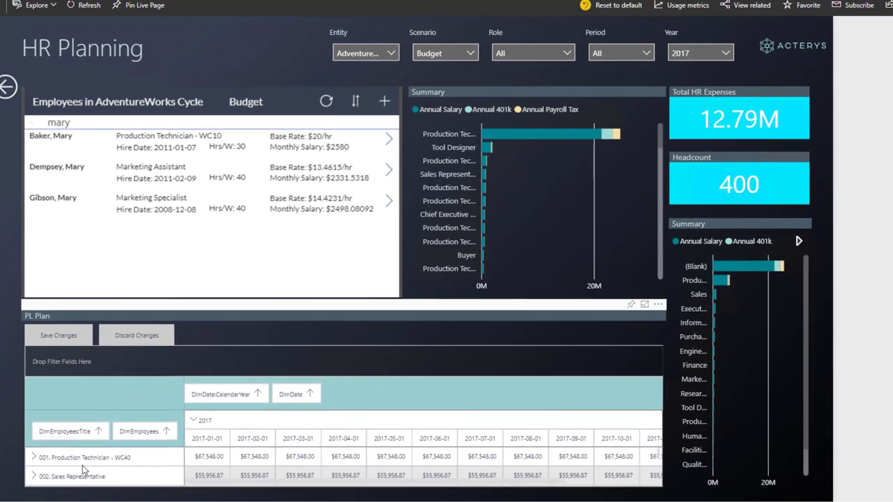
left_click(33, 459)
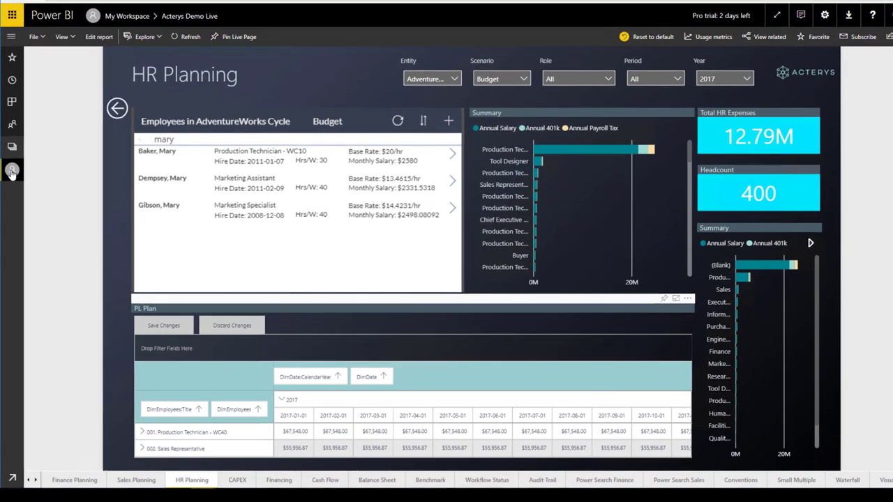
- Open the Modeller dashboard from My Workspace and display the DimParameter dimension's values
left_click(12, 171)
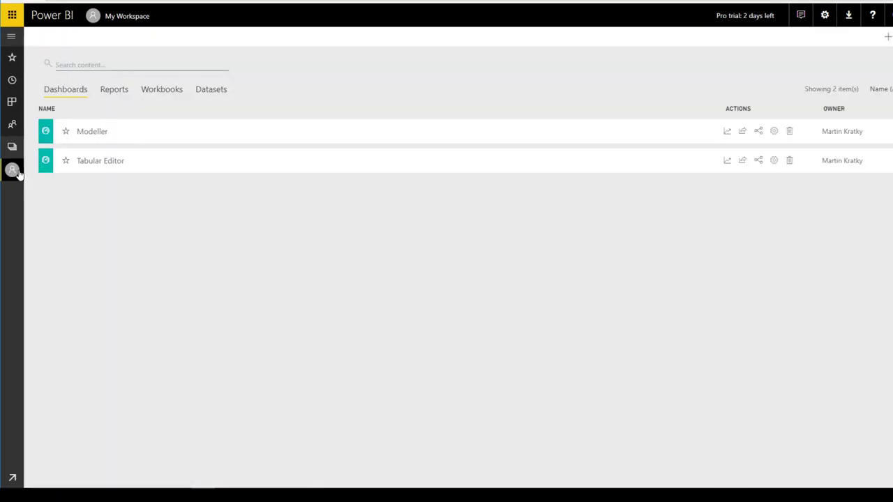
left_click(96, 134)
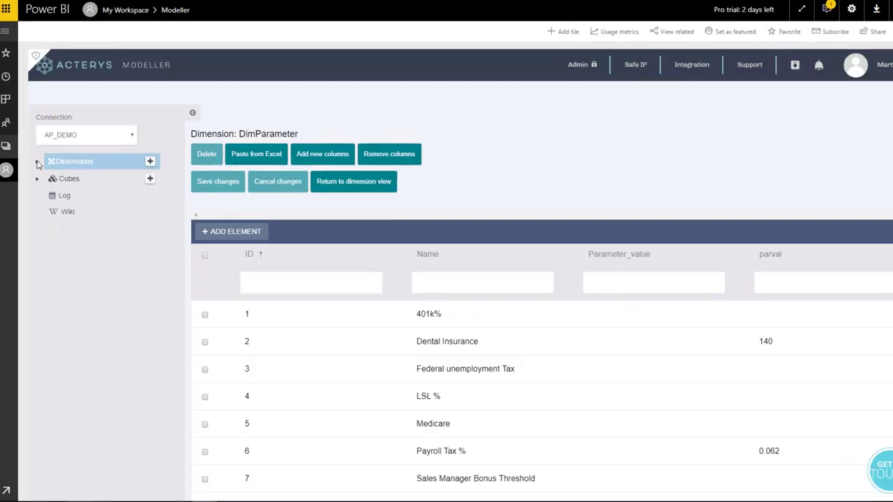
left_click(42, 164)
scroll(79, 186, "down", 1)
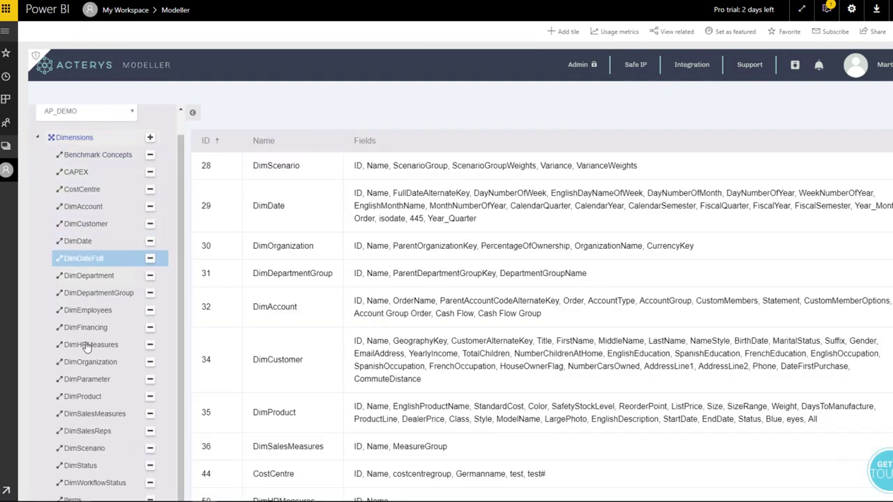
left_click(87, 380)
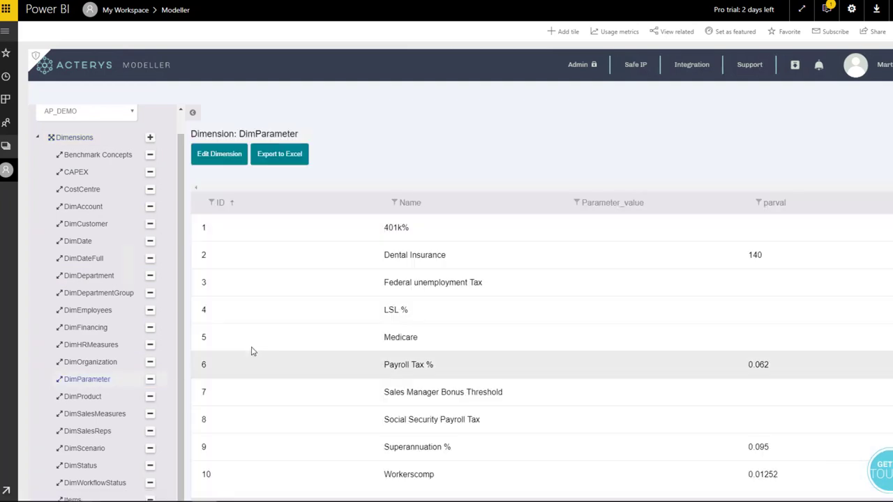
scroll(252, 352, "down", 1)
scroll(252, 351, "up", 1)
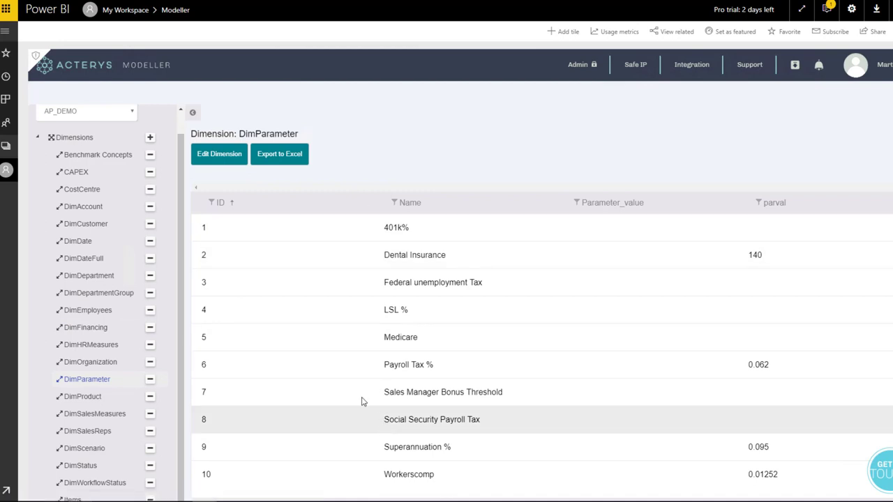
- Open DimParameter for editing and select the Payroll Tax % value of 0.062
left_click(238, 163)
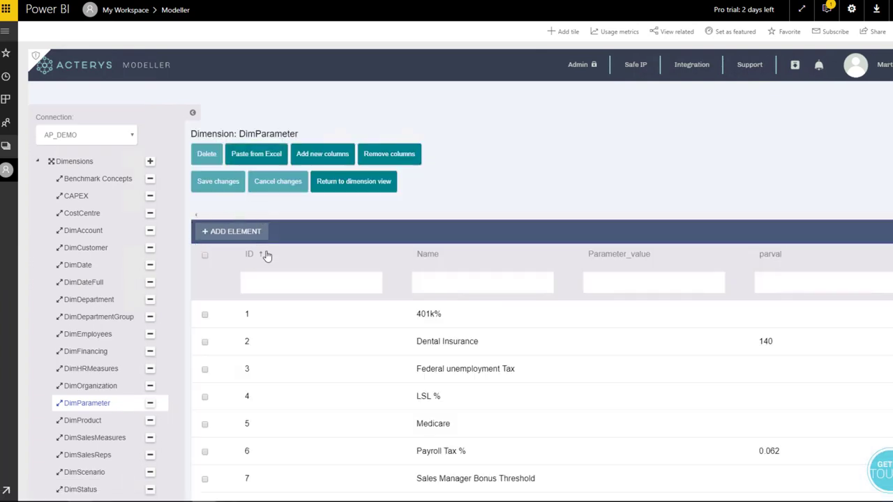
scroll(414, 300, "down", 1)
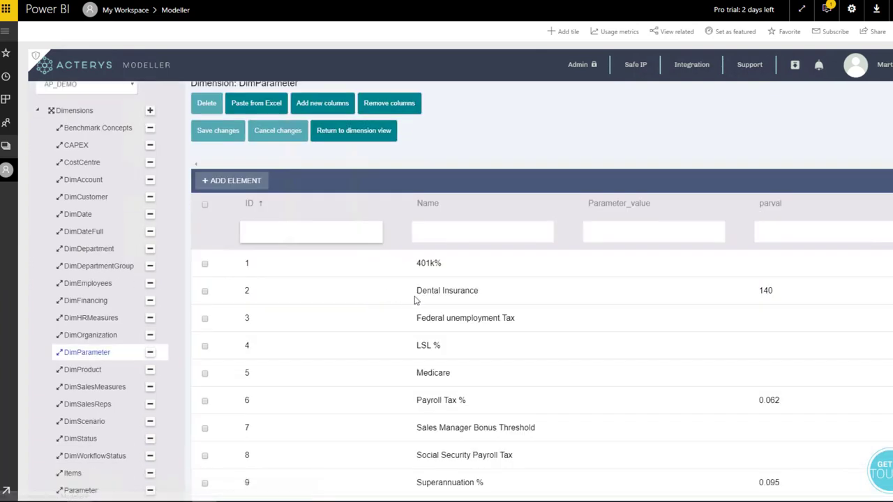
left_click(794, 405)
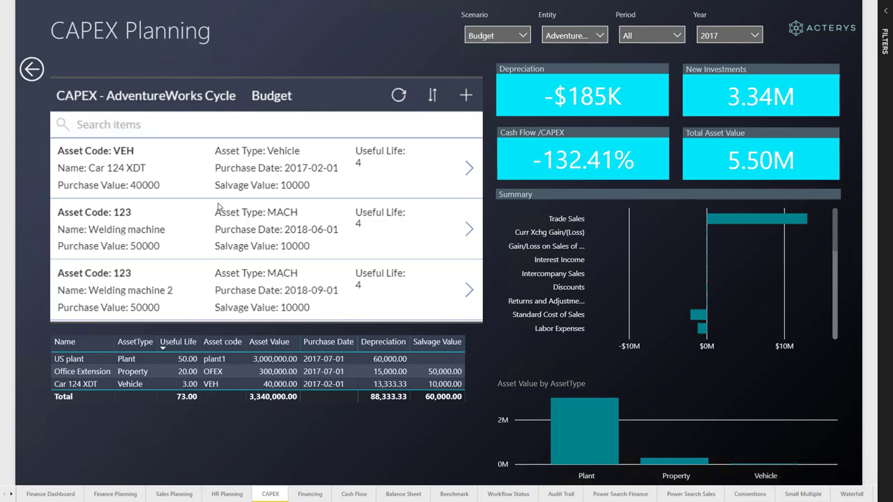
- Start a new CAPEX asset with code US1, name US Plant, purchased 7/1/2017
left_click(465, 100)
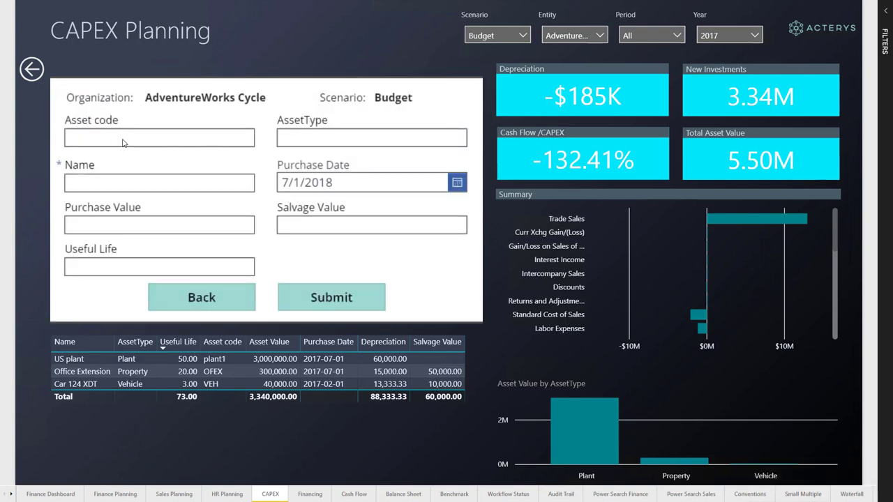
left_click(125, 136)
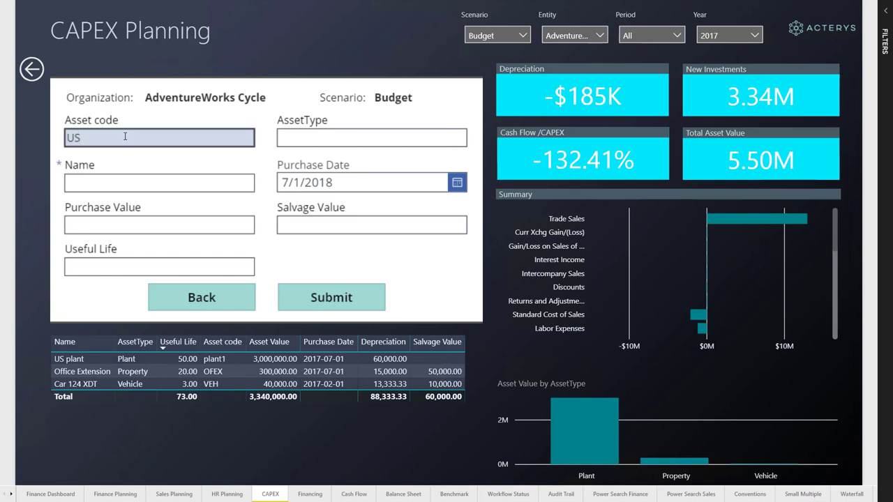
type("US1")
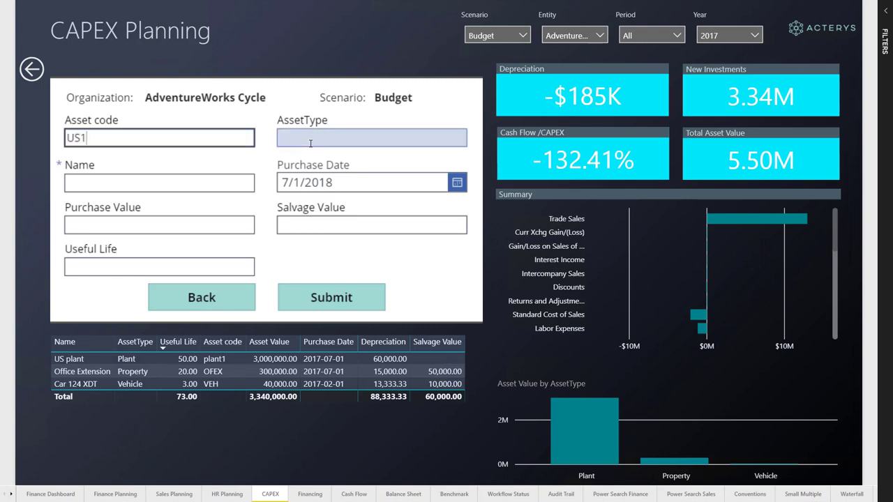
left_click(311, 143)
left_click(174, 180)
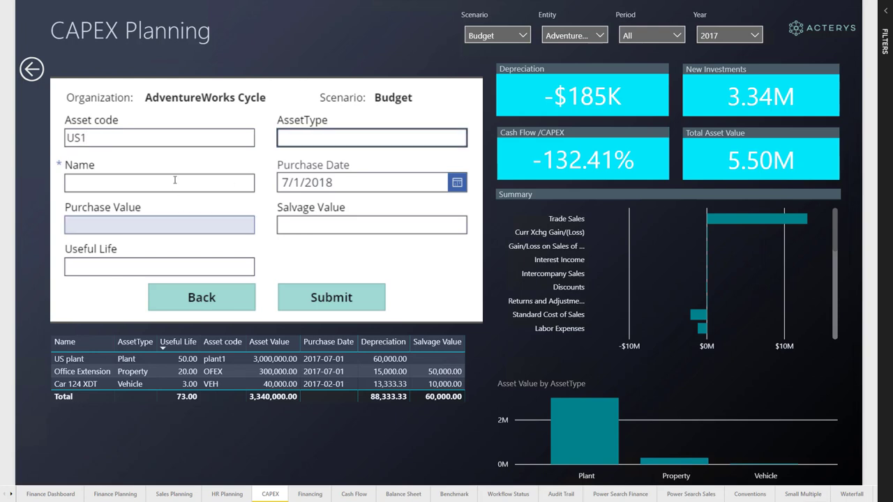
type("US Plant")
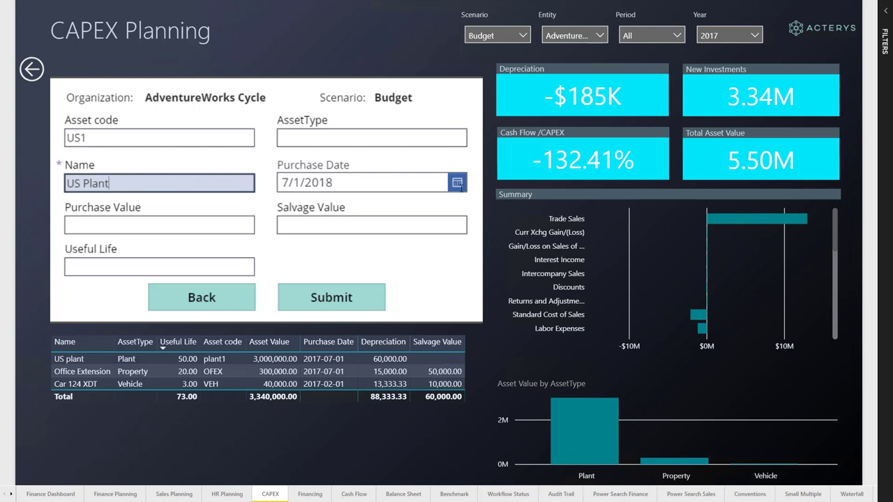
left_click(457, 183)
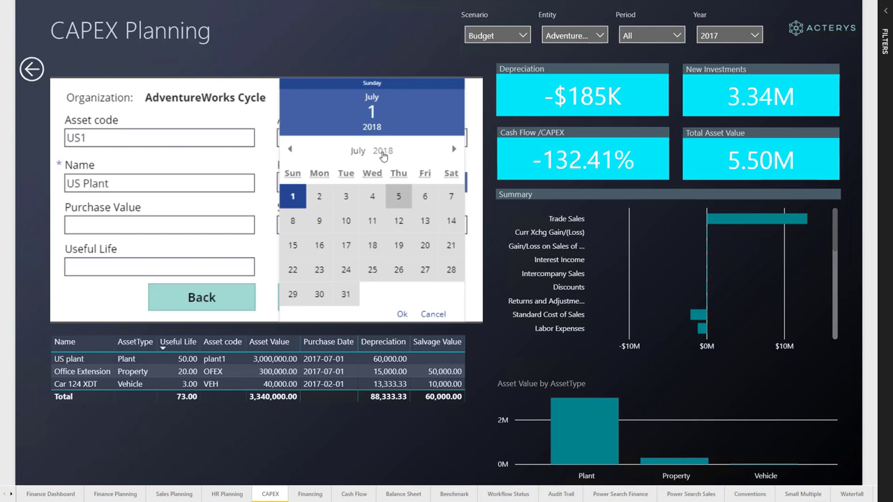
left_click(382, 154)
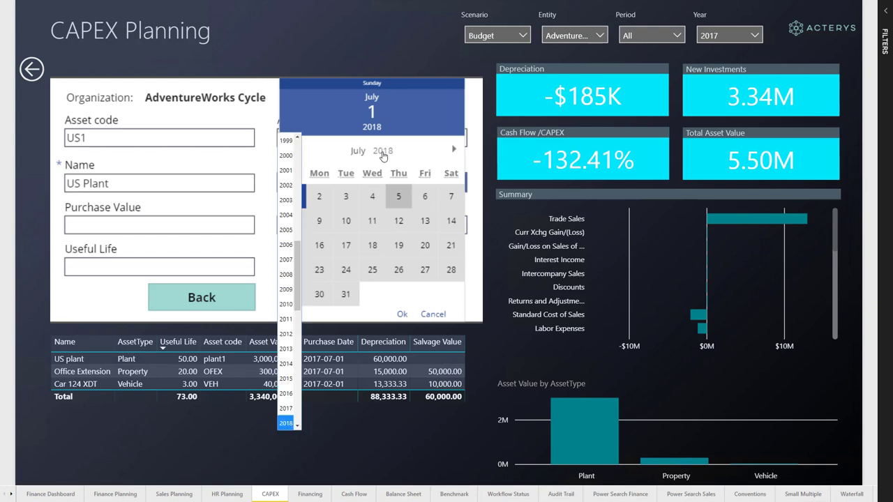
left_click(285, 409)
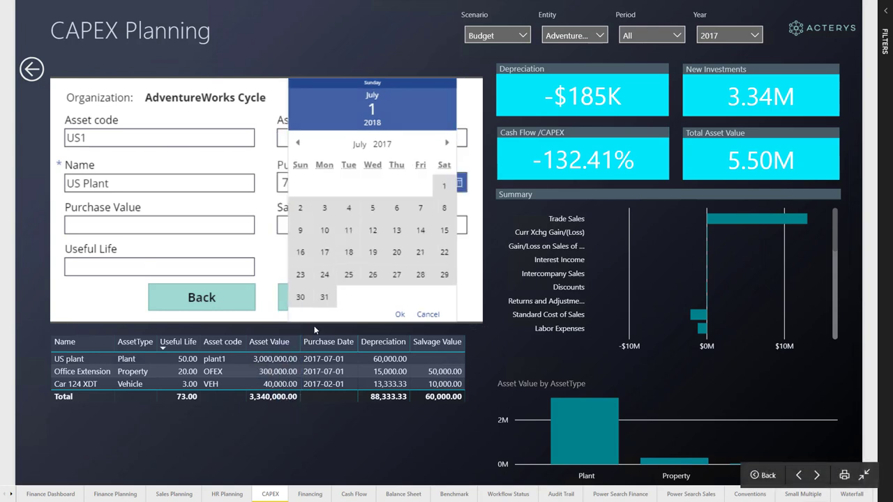
left_click(445, 187)
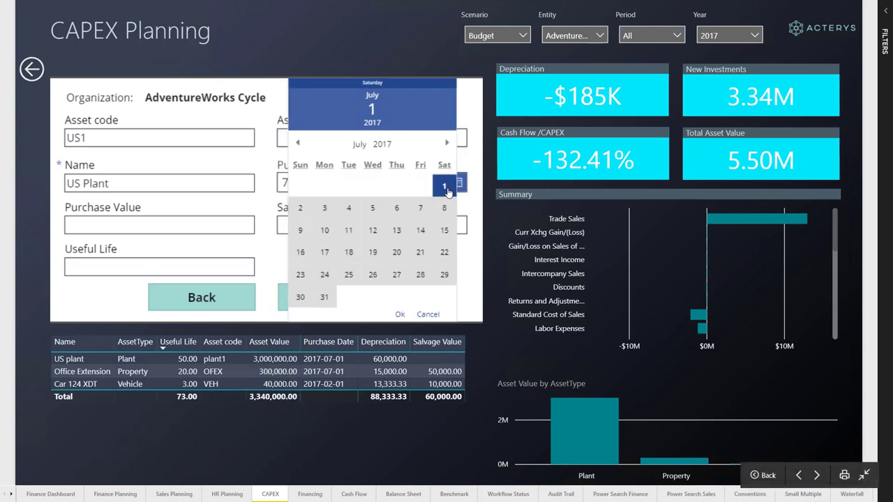
left_click(401, 315)
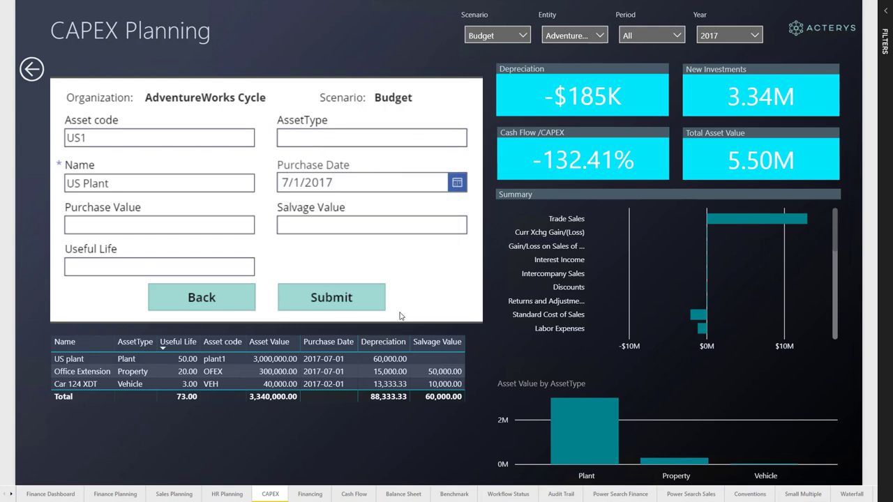
- Enter purchase value 3000000, salvage value 100000 and useful life 15, then submit
left_click(193, 224)
type("3000000")
left_click(314, 225)
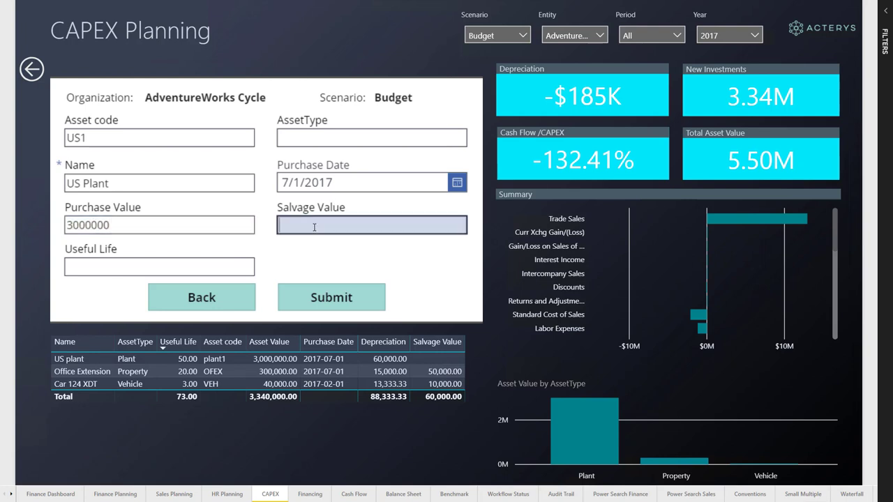
type("100000")
left_click(156, 266)
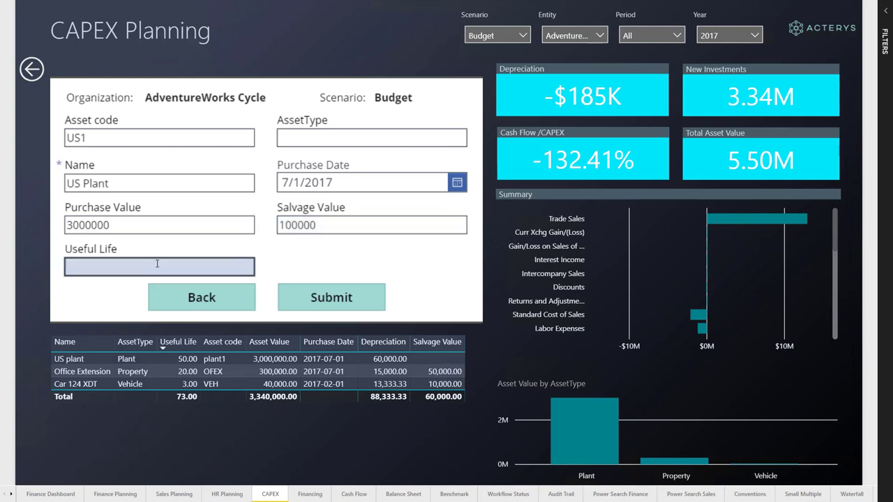
type("15")
left_click(311, 302)
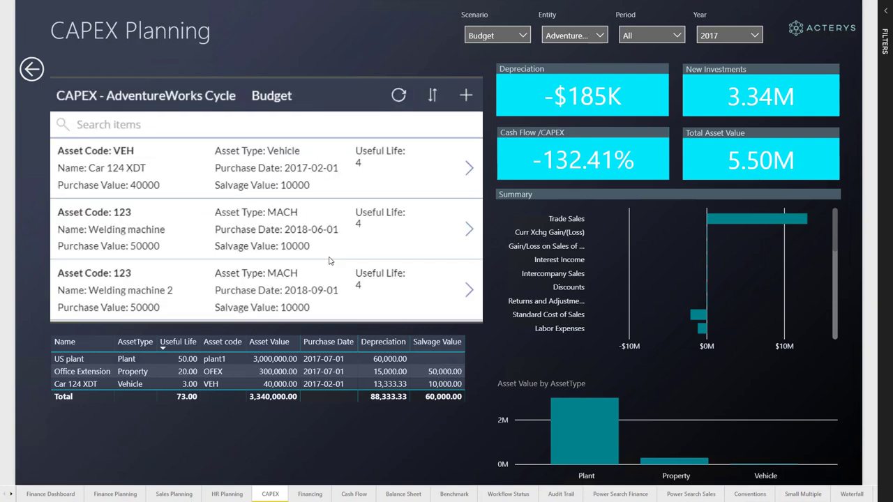
scroll(297, 230, "down", 1)
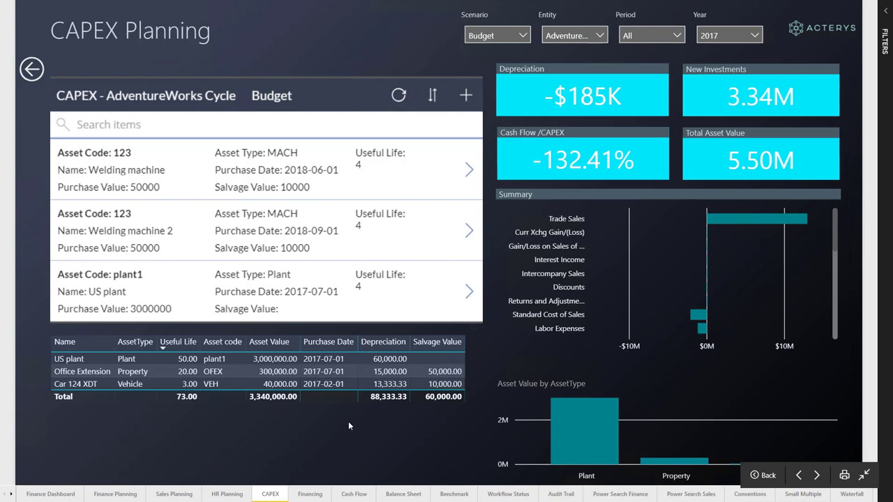
- Show the Cash Flow page outside full screen, refresh its data, and inspect the PL Plan chart points
left_click(347, 496)
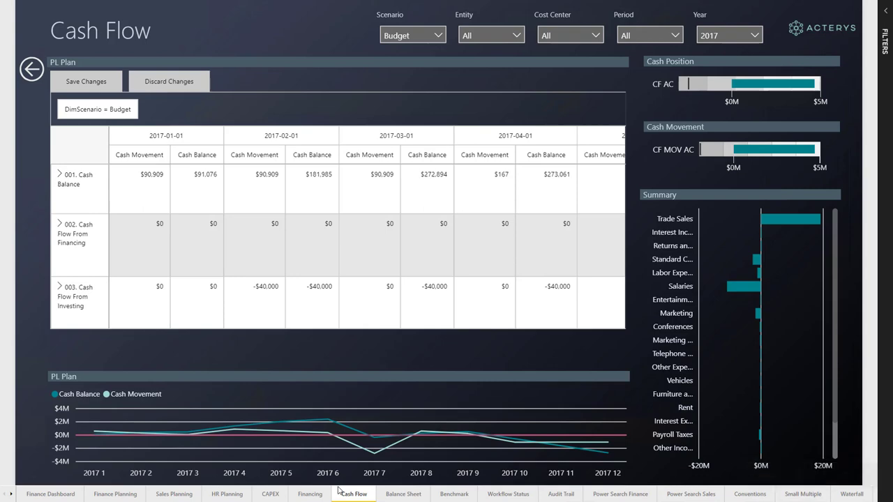
key("Escape")
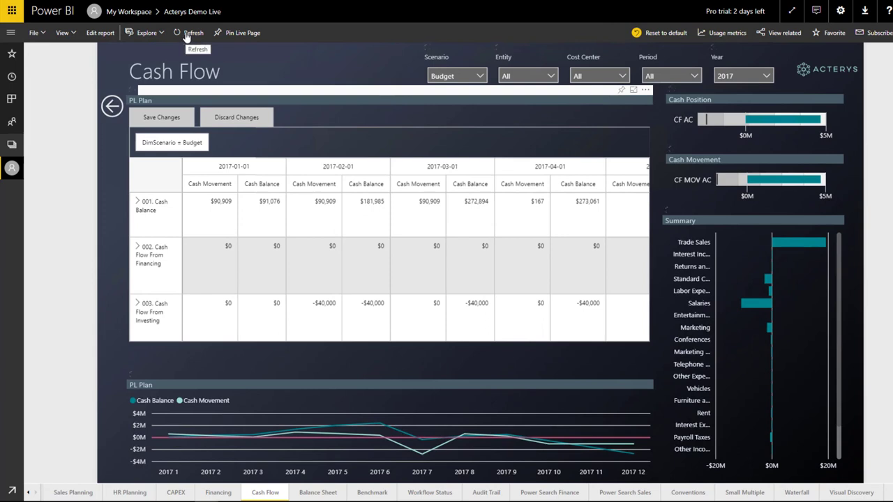
left_click(187, 34)
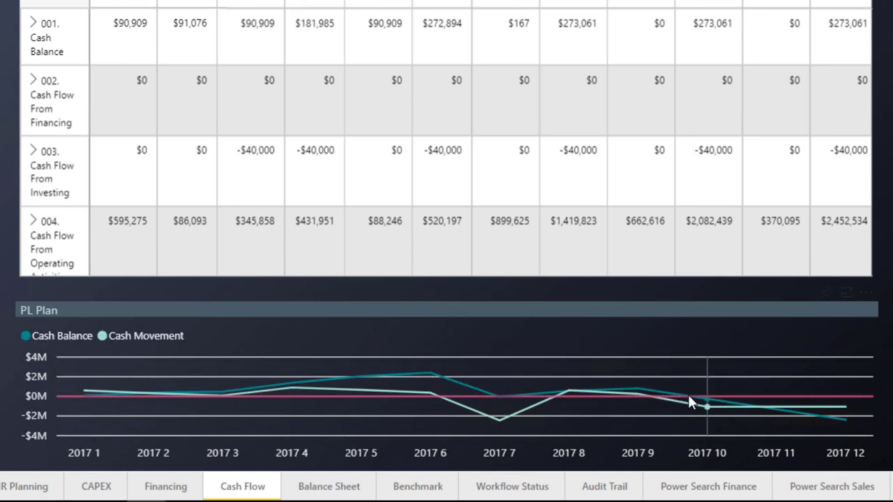
mouse_move(691, 395)
mouse_move(838, 421)
- On the Financing page, start a new AdventureWorks Cycle loan dated 7/1/2017
left_click(162, 489)
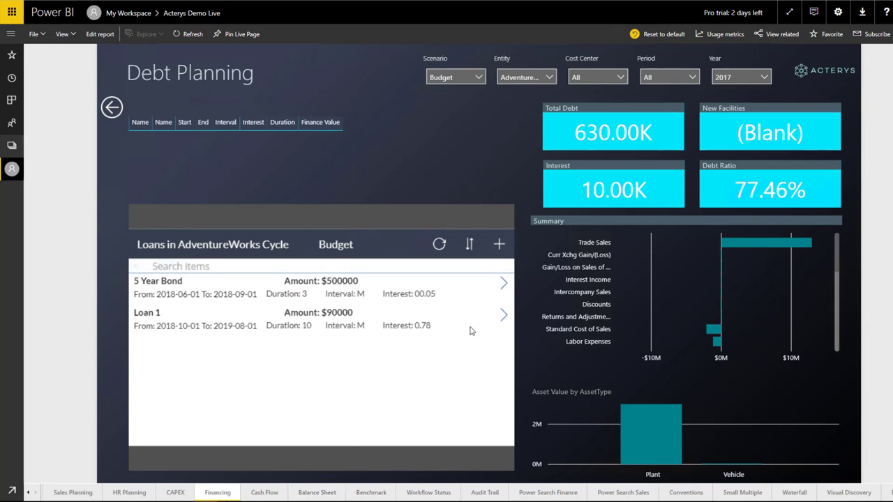
left_click(499, 245)
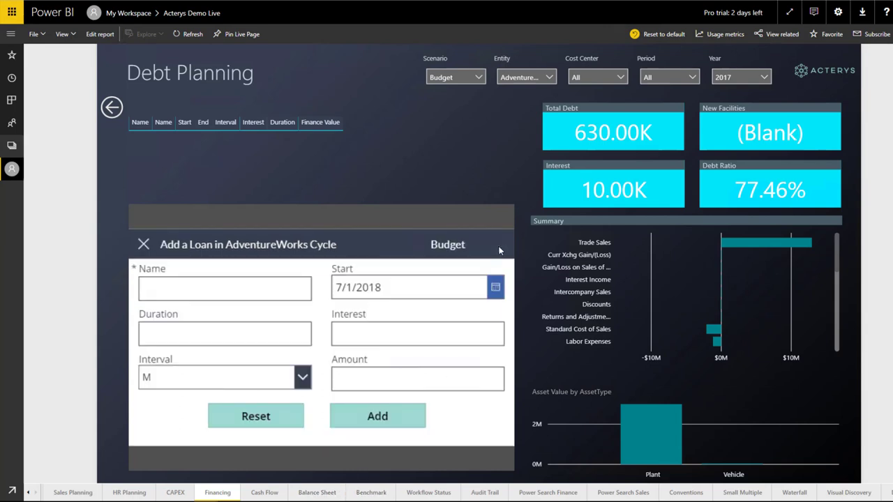
left_click(495, 289)
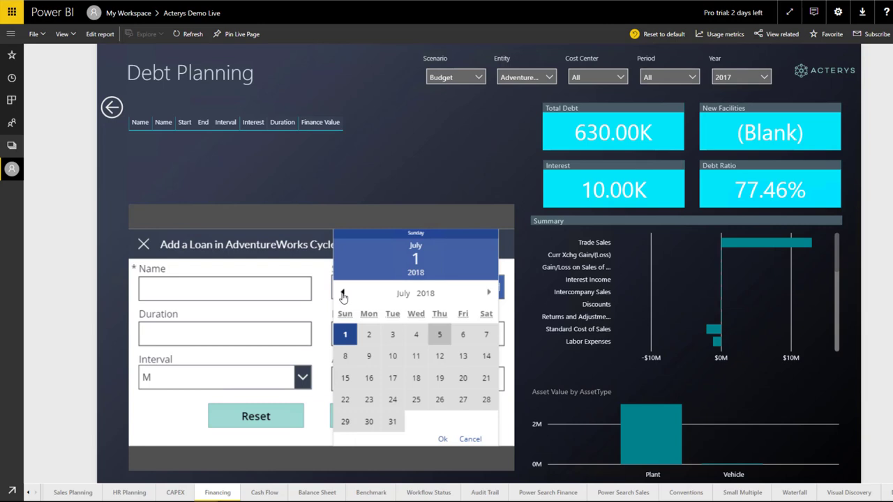
left_click(428, 294)
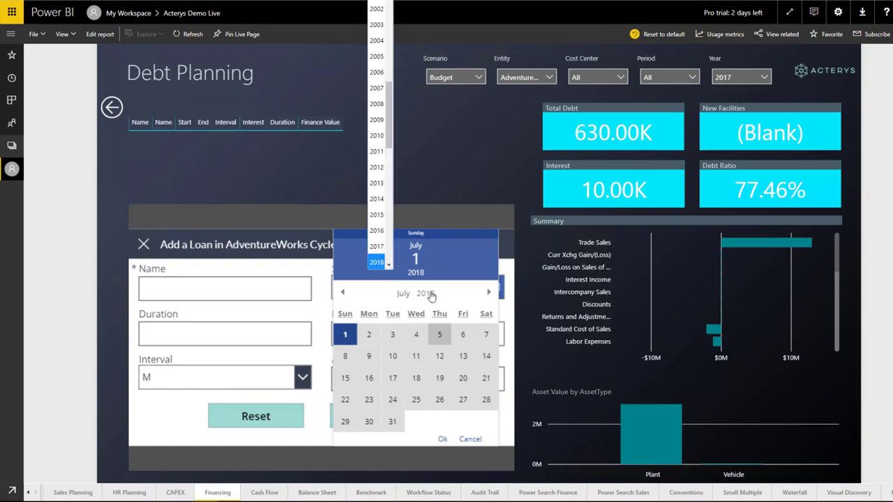
left_click(382, 248)
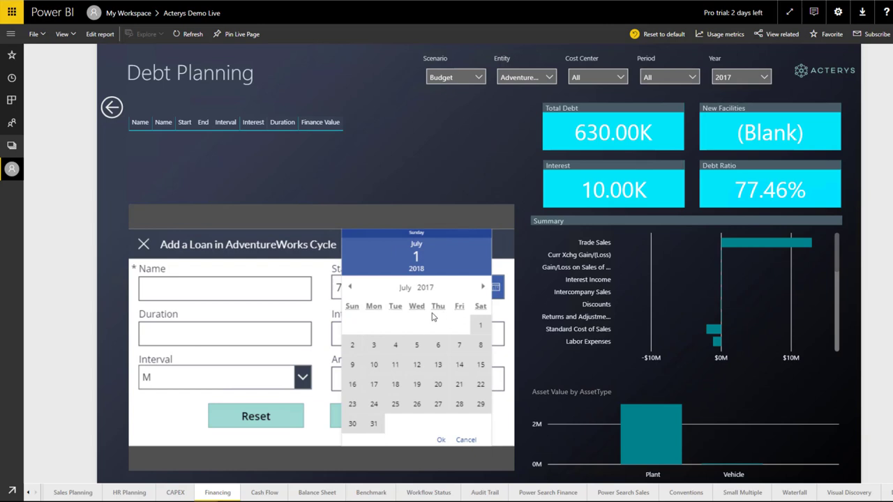
left_click(481, 328)
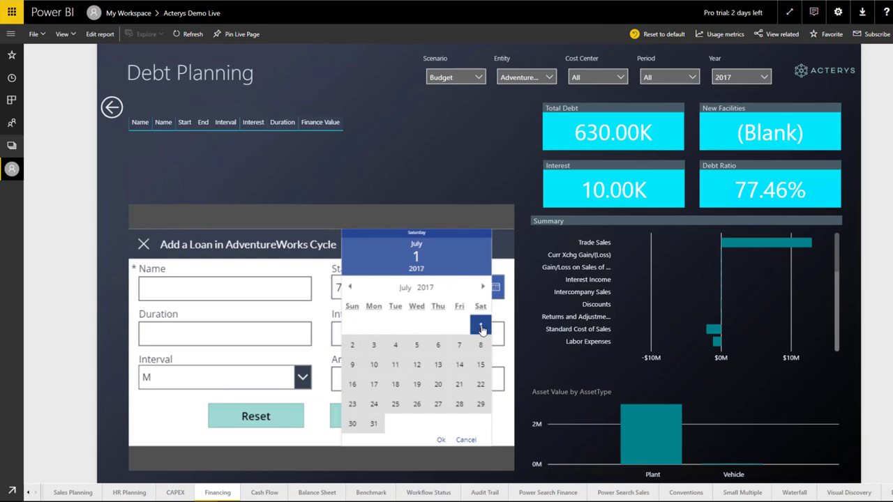
left_click(440, 441)
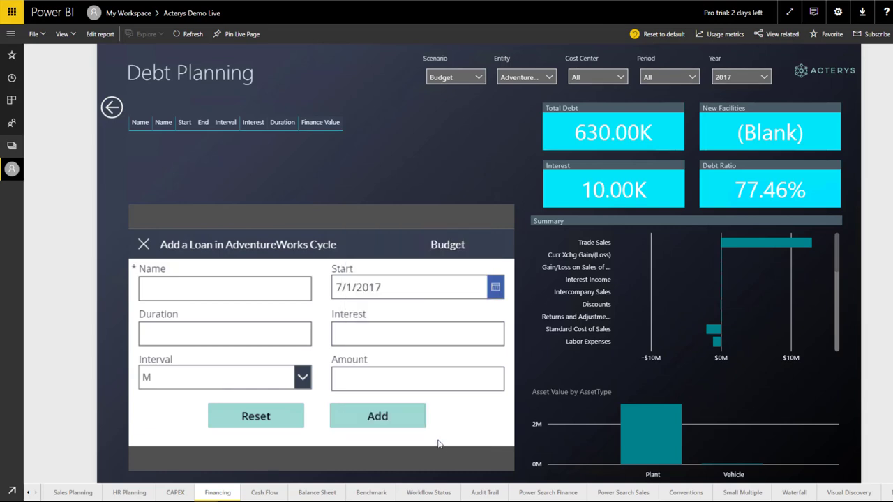
- Name the new loan 'Bridge Loan'
left_click(218, 295)
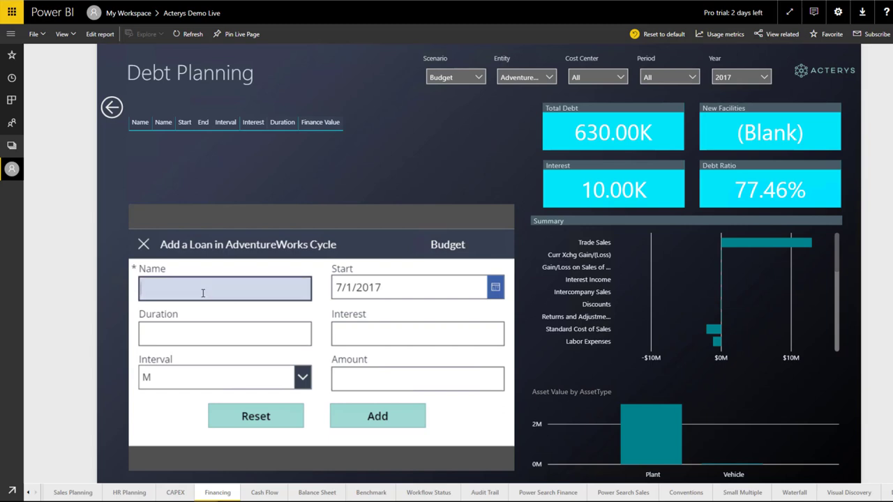
type("Bridege")
key("BackSpace")
key("BackSpace")
key("BackSpace")
type("ge Loan")
- Give the loan a 12-month duration, 0.07 interest and 3000000 amount, then add it
left_click(202, 332)
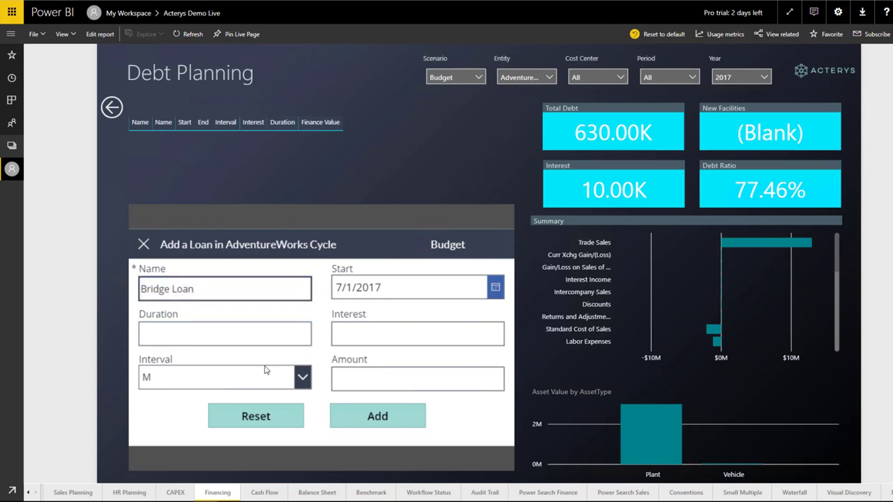
left_click(207, 339)
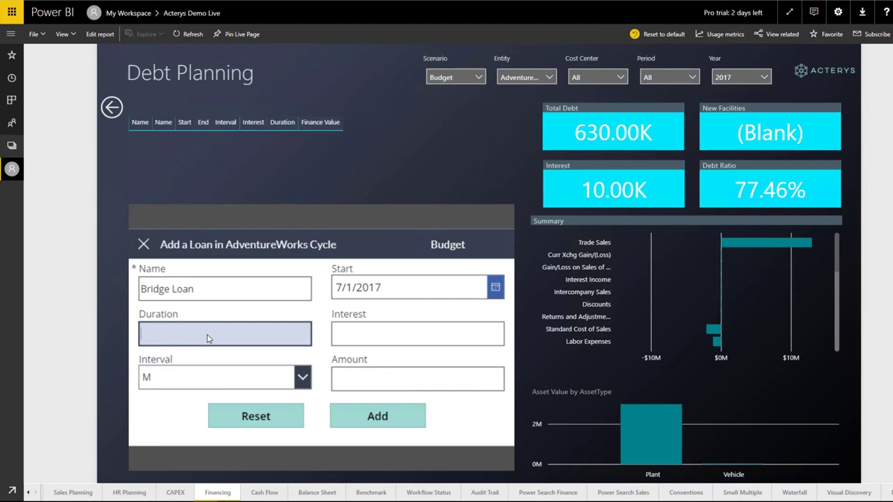
type("12")
left_click(360, 332)
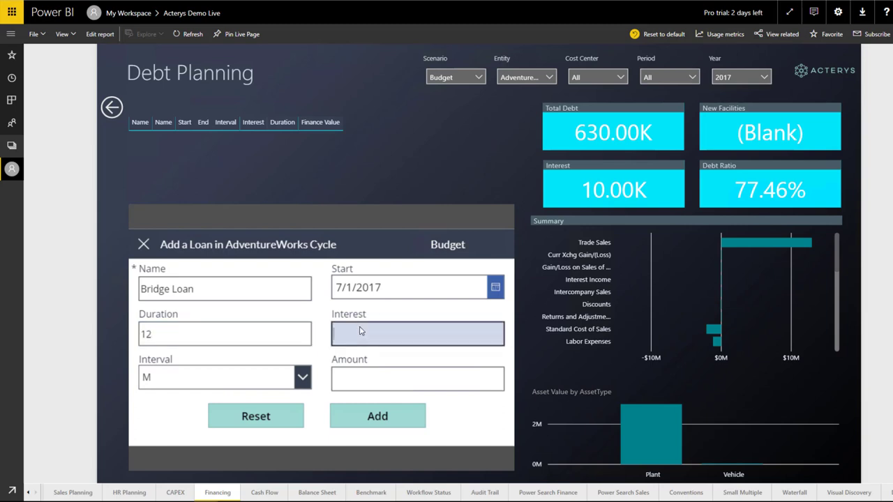
type(".07")
key("Tab")
left_click(374, 384)
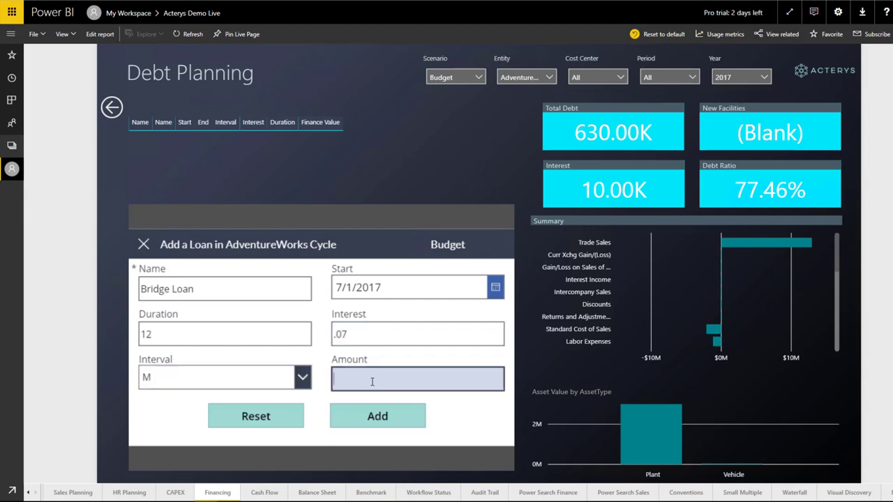
type("3000000")
left_click(365, 422)
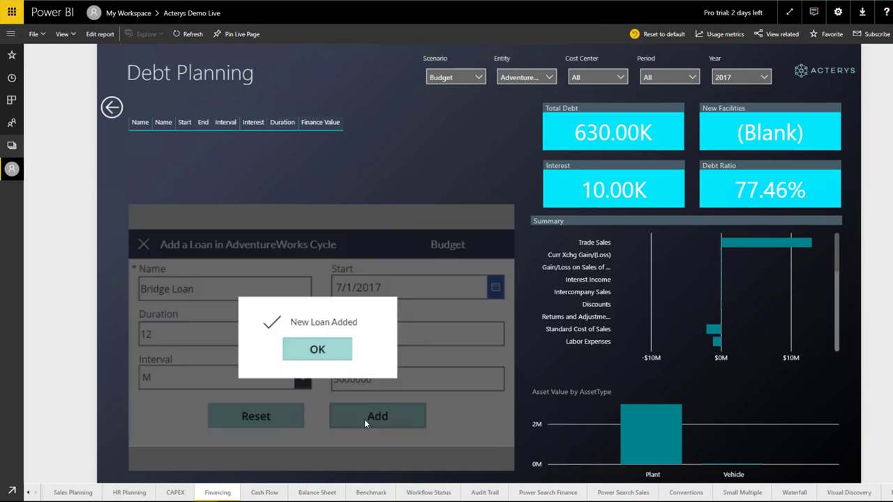
left_click(338, 358)
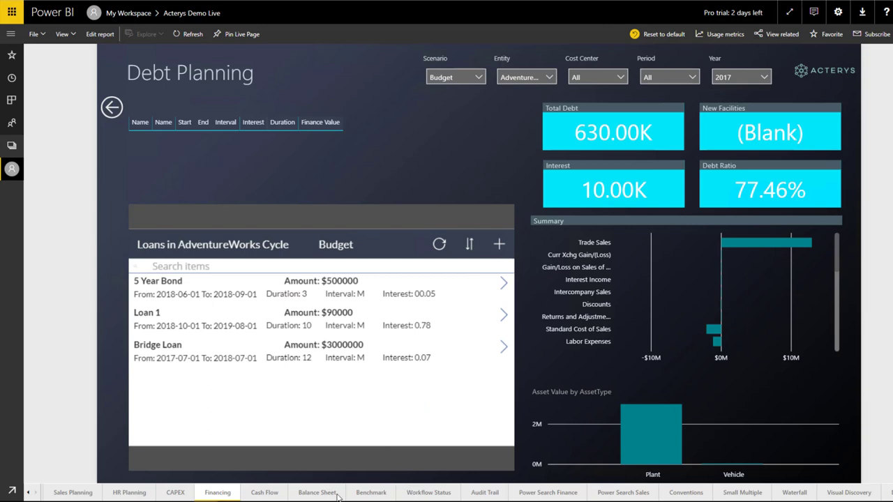
- Show the Cash Flow page and briefly highlight the Cash Balance line in the PL Plan chart
left_click(265, 493)
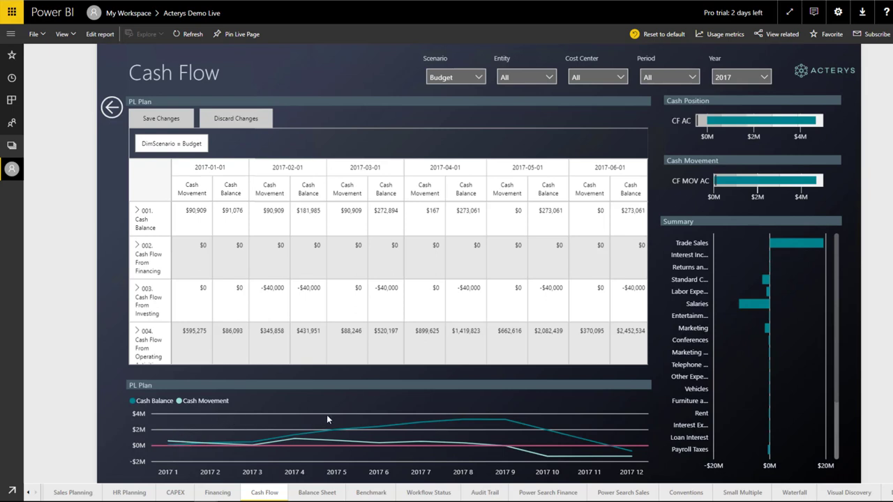
left_click(613, 450)
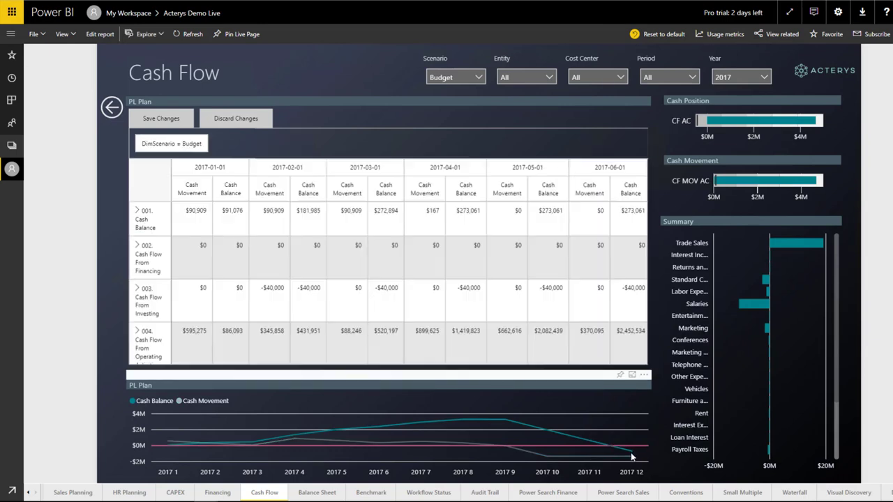
mouse_move(632, 454)
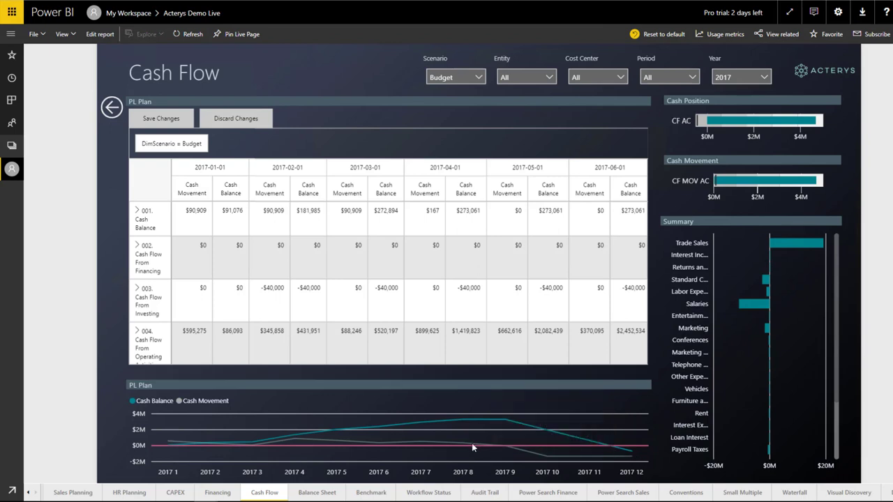
left_click(84, 457)
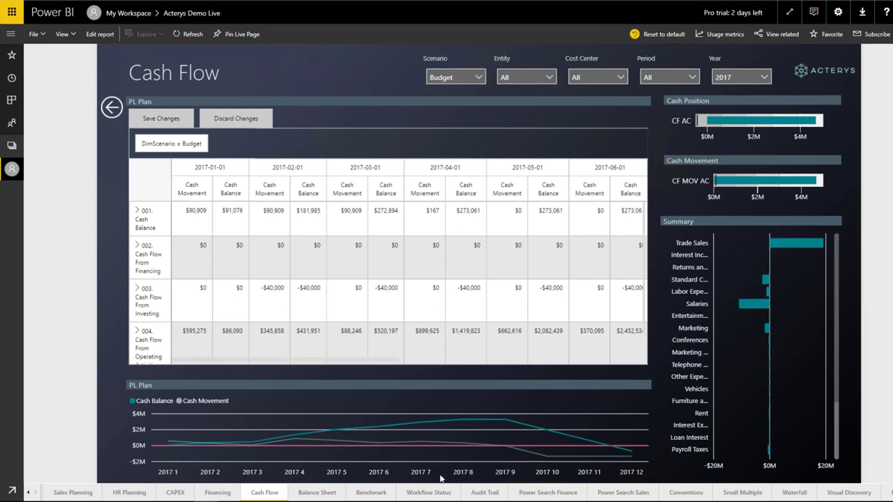
- Show the Workflow Status page and select the Canadian Division row
left_click(419, 492)
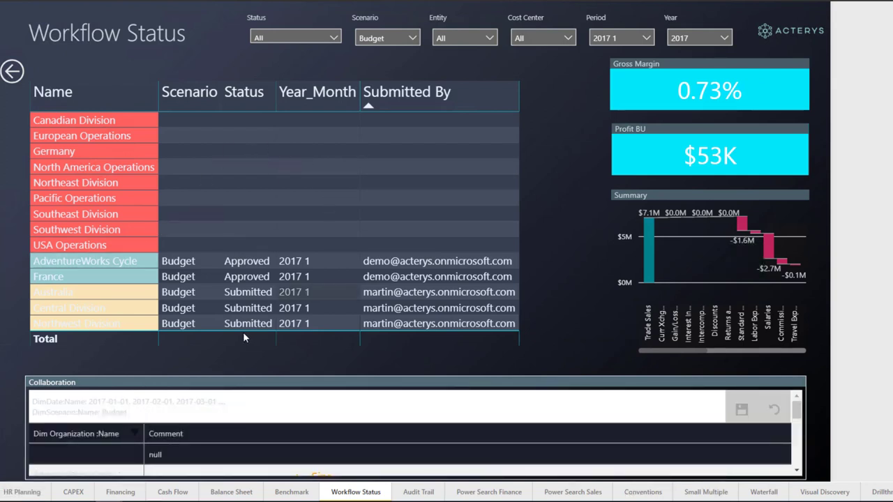
left_click(133, 121)
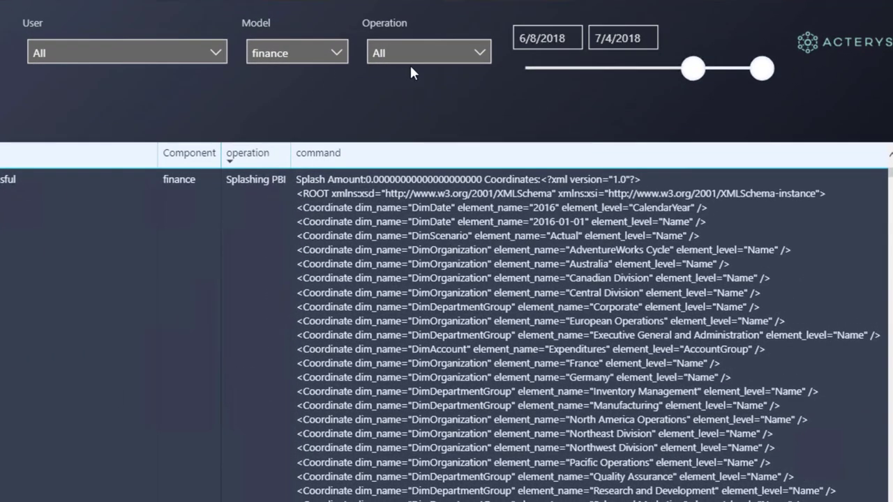
- Set the Operation slicer to Splash_Copy
left_click(477, 52)
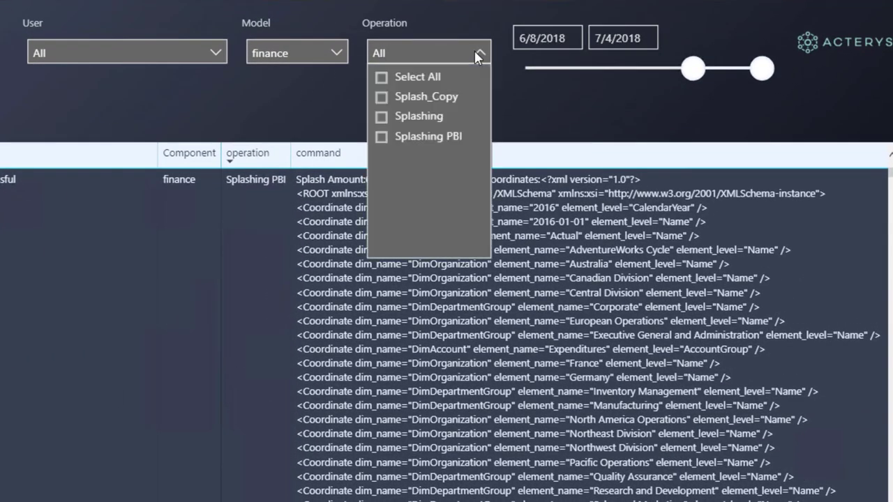
left_click(437, 98)
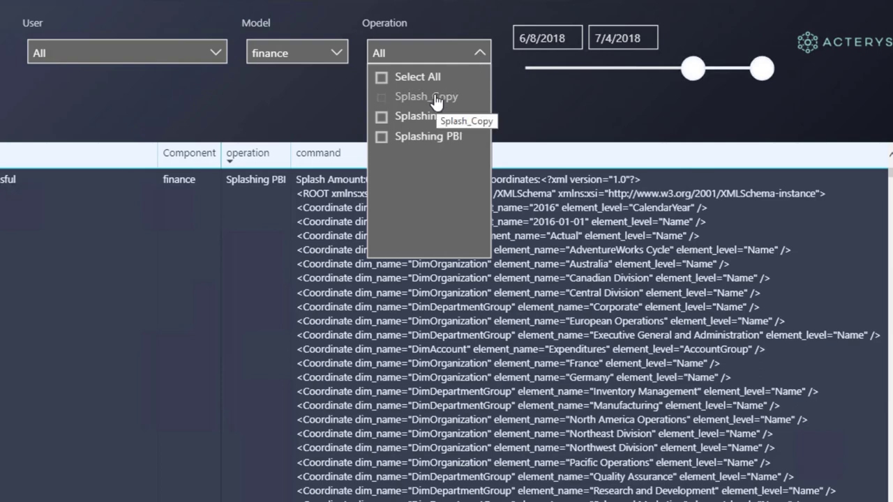
left_click(433, 99)
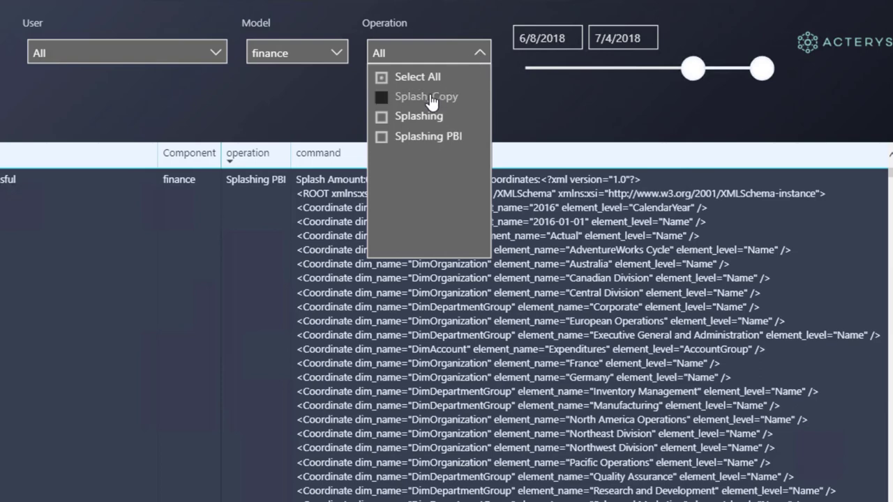
left_click(512, 108)
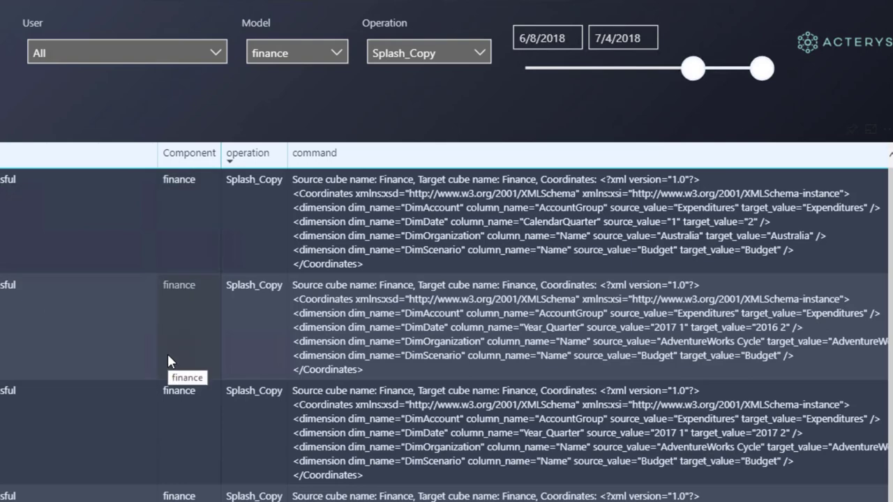
- Set the audit trail's Model slicer to Sales
left_click(214, 54)
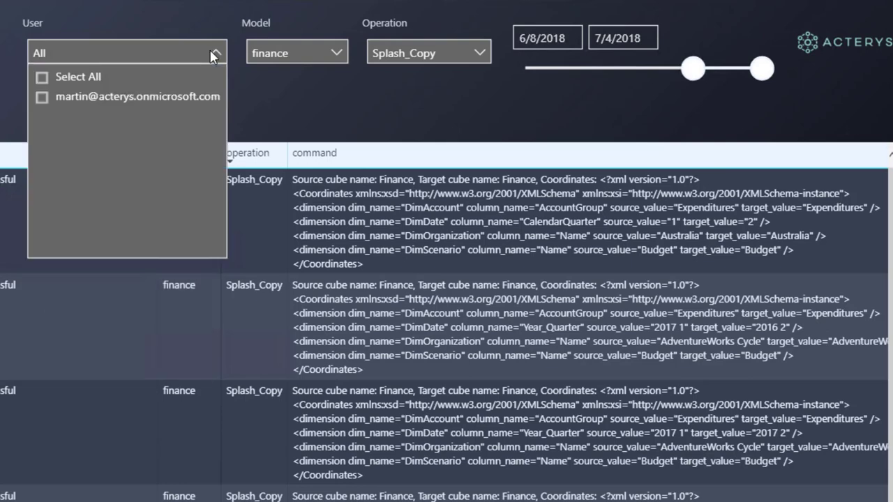
left_click(337, 54)
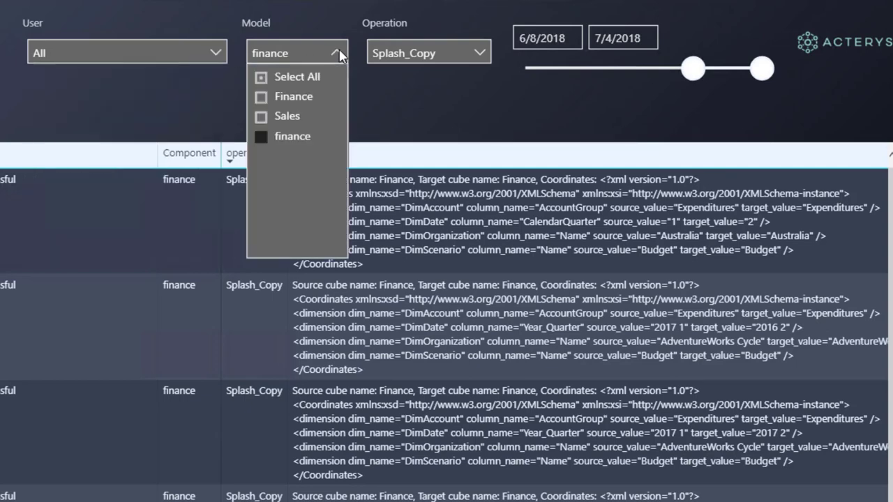
left_click(285, 116)
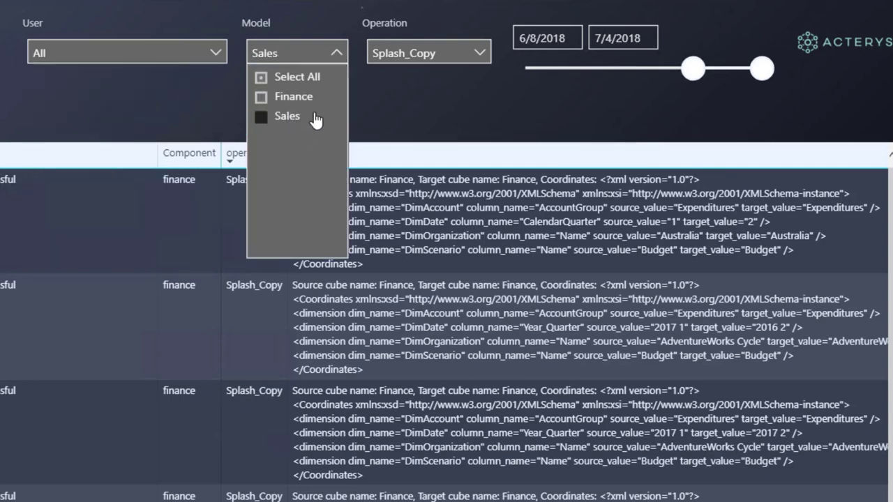
left_click(365, 117)
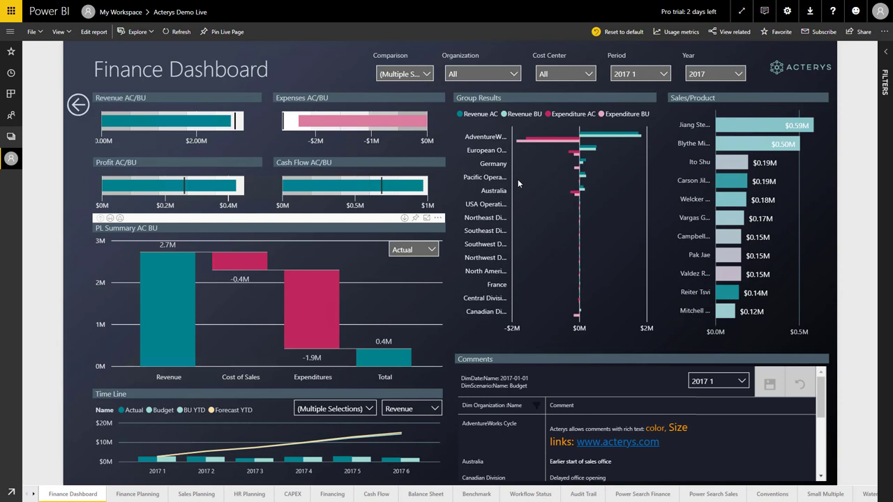
- Cross-highlight AdventureWorks in Group Results and drill the PL Summary waterfall down to accounts
left_click(528, 141)
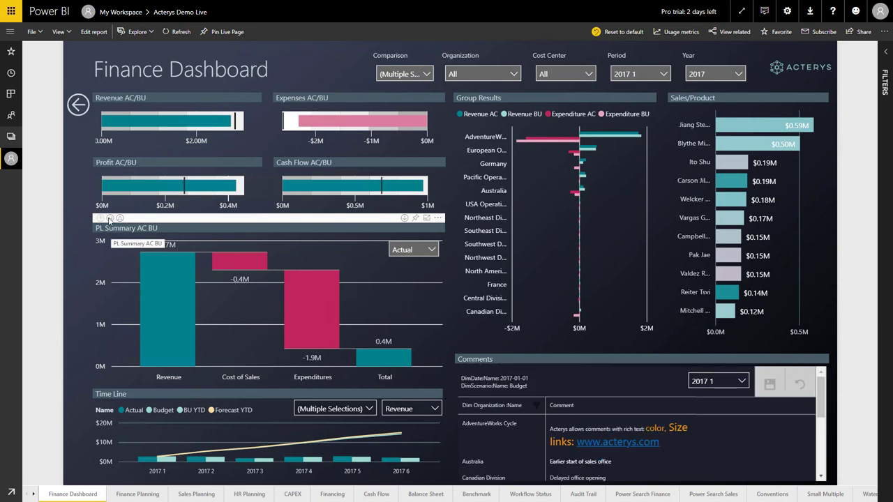
left_click(110, 218)
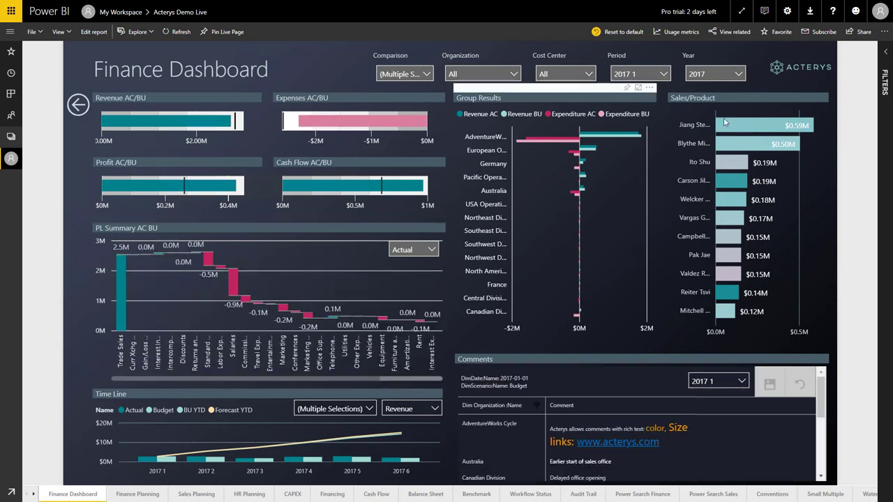
- Show the product-line sales tooltip for bars in the Sales/Product chart
mouse_move(742, 127)
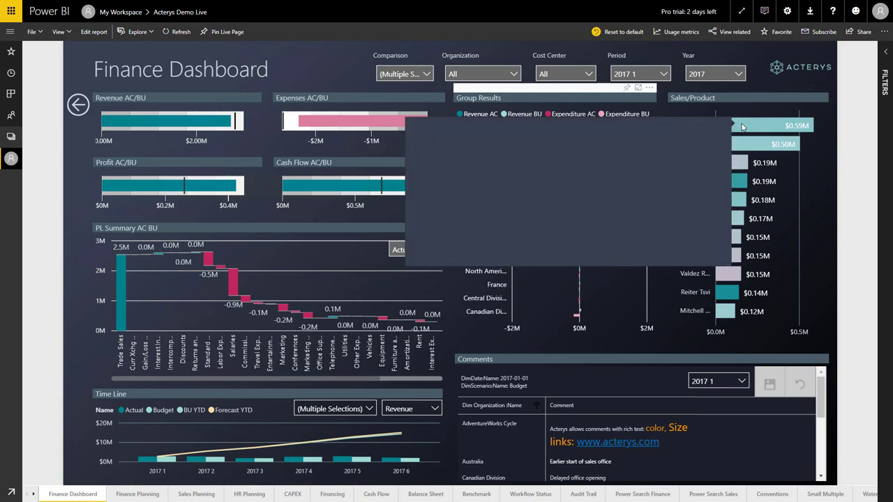
mouse_move(743, 149)
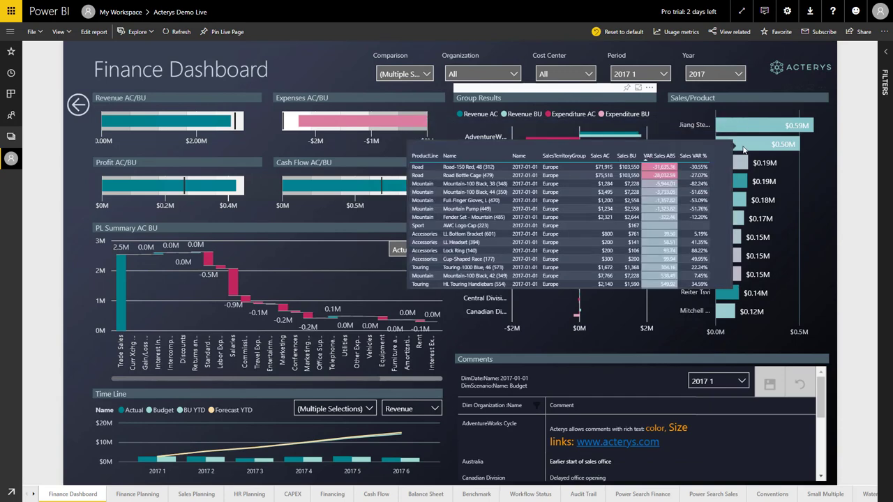
mouse_move(735, 300)
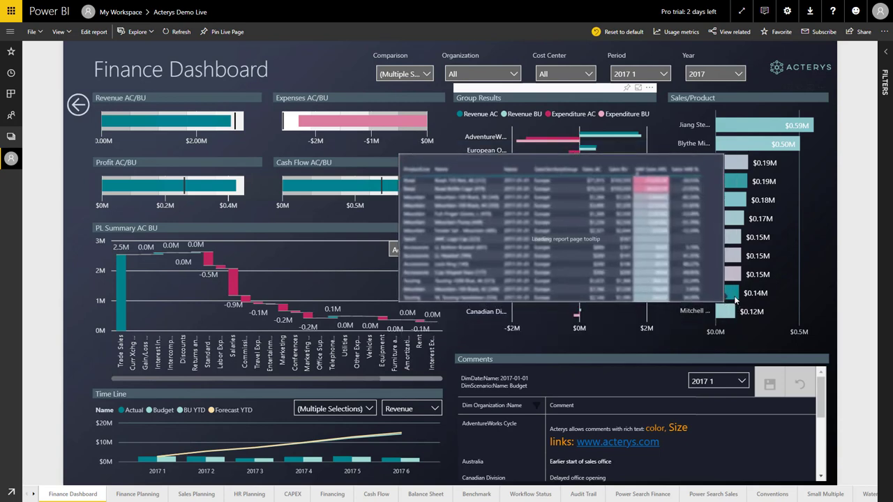